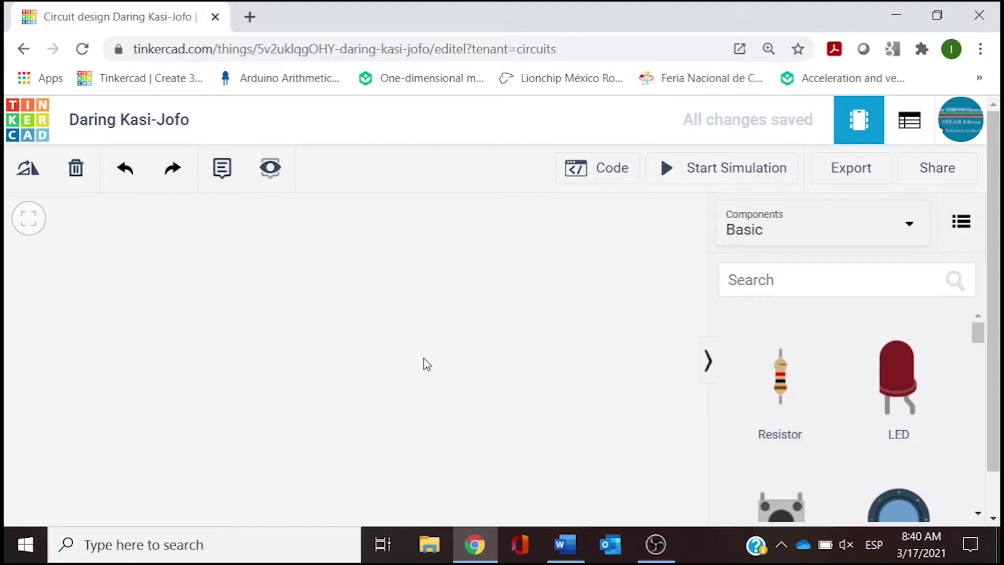
# - Rename the circuit design to "lcd display"
pyautogui.click(172, 127)
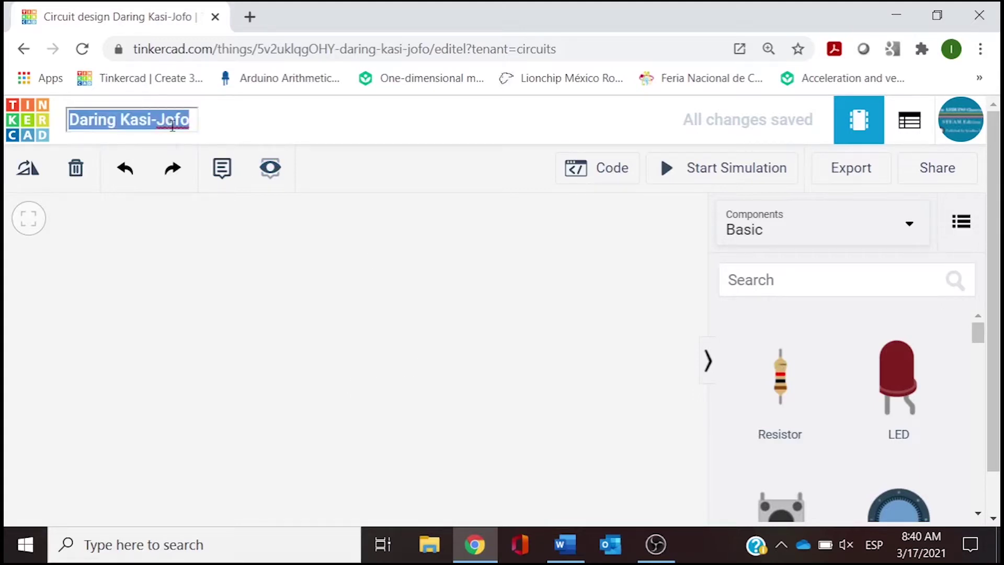
pyautogui.press('BackSpace')
pyautogui.write('lcd D')
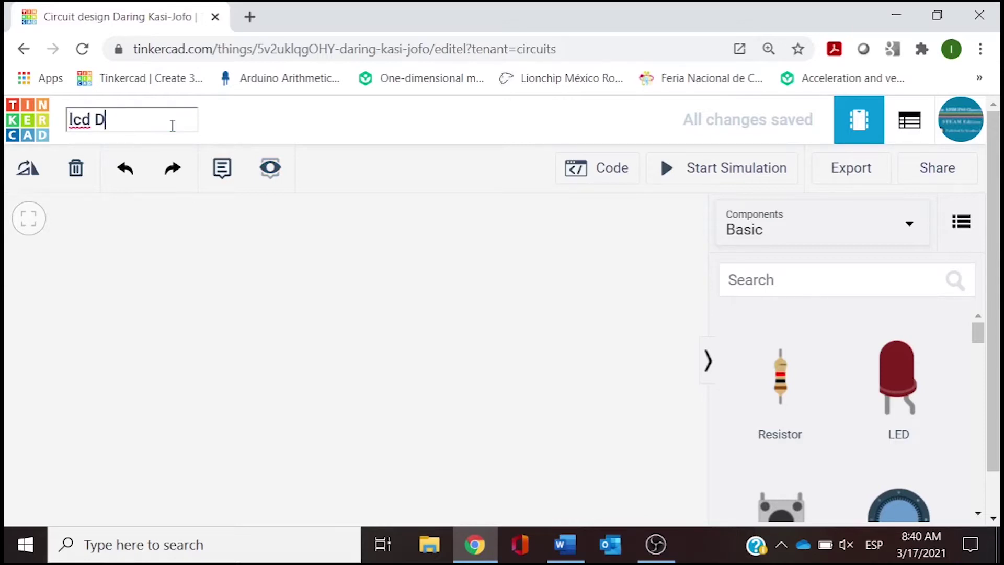
pyautogui.press('BackSpace')
pyautogui.write('display')
pyautogui.click(284, 308)
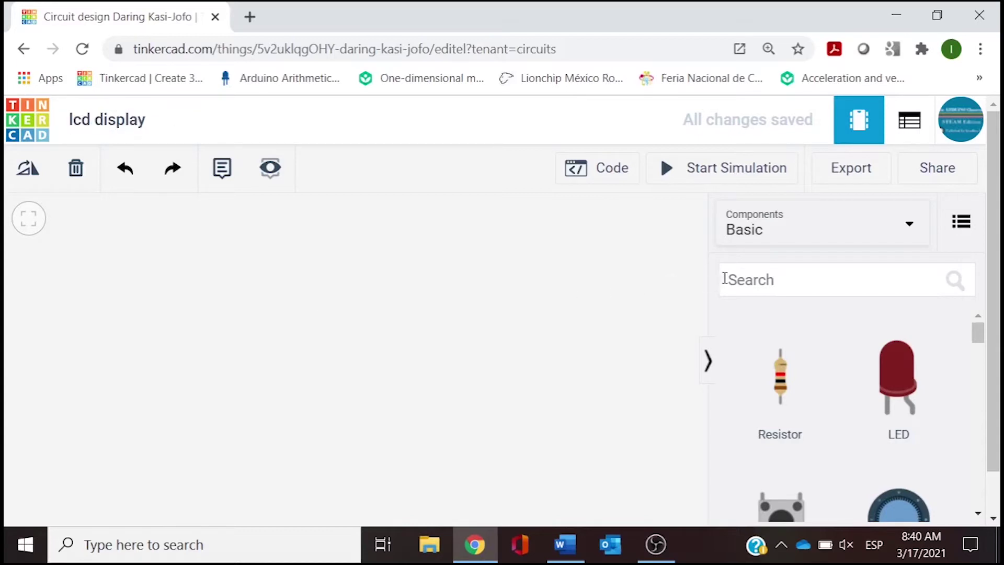
# - Search the components for "micro" and place an Arduino Uno R3 in the upper part of the workplane
pyautogui.click(730, 280)
pyautogui.write('micro')
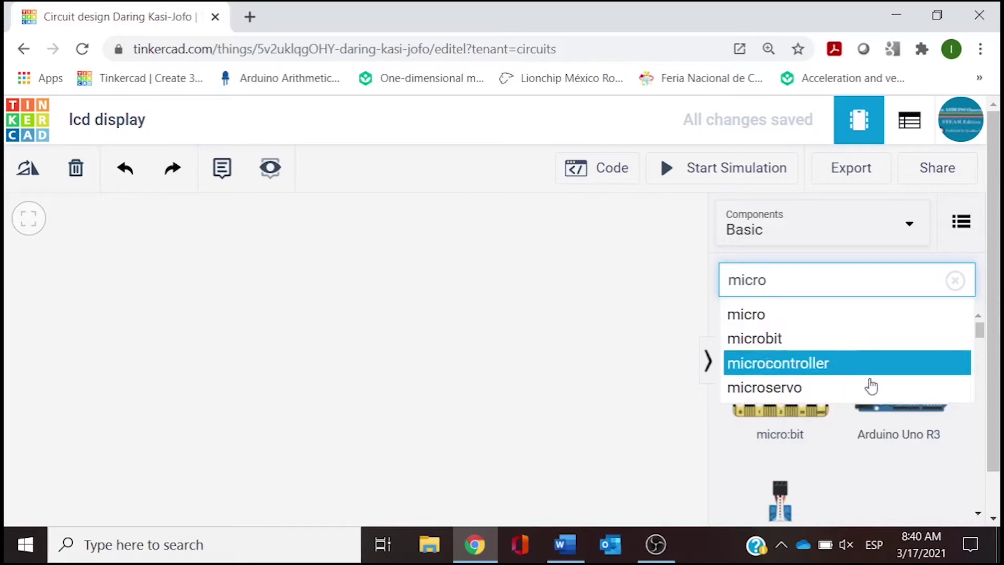
pyautogui.moveTo(859, 432); pyautogui.dragTo(319, 267)
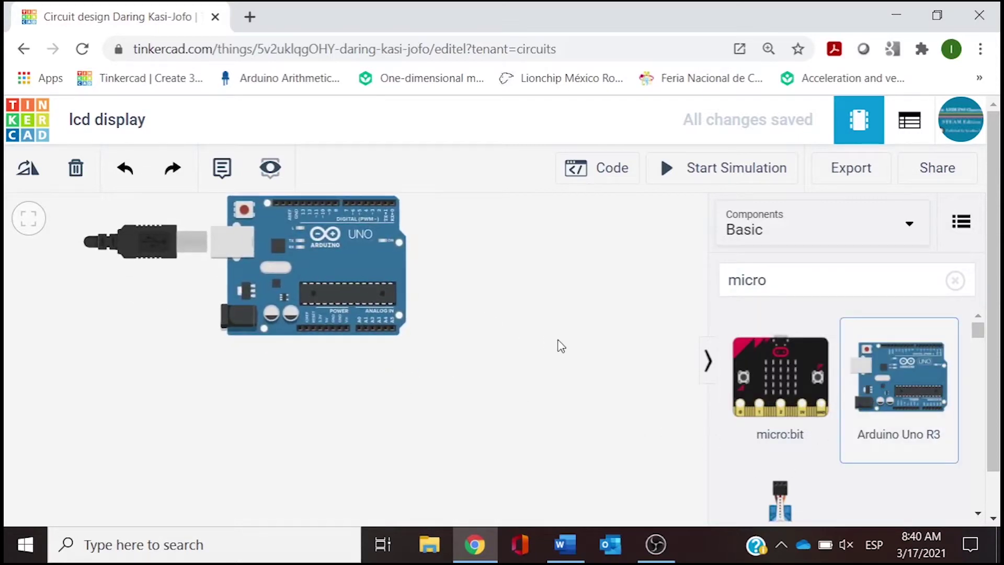
# - Search the components for "breadboard" and place a Breadboard Small directly below the Arduino
pyautogui.click(773, 286)
pyautogui.press('BackSpace')
pyautogui.press('BackSpace')
pyautogui.press('BackSpace')
pyautogui.press('BackSpace')
pyautogui.press('BackSpace')
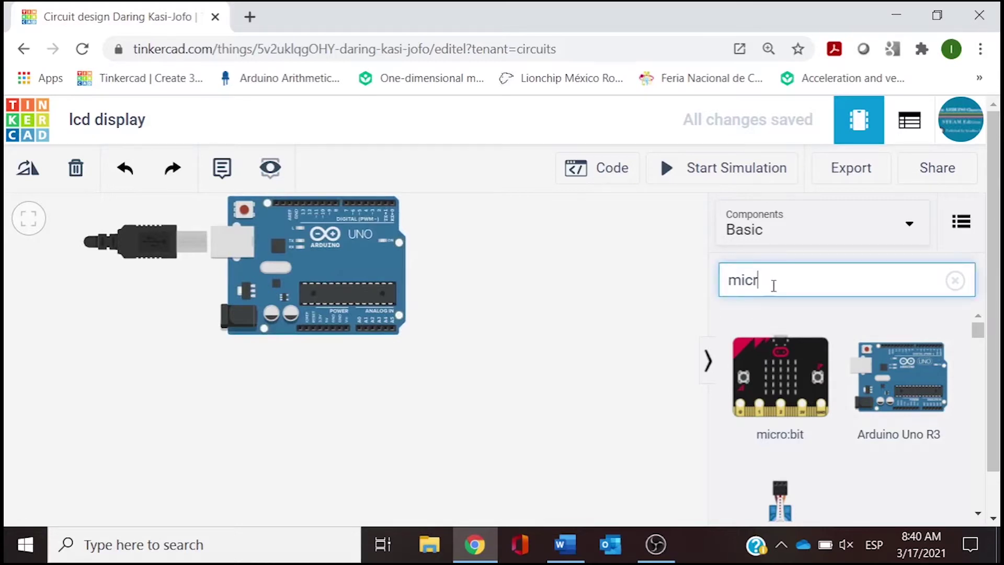
pyautogui.write('bre')
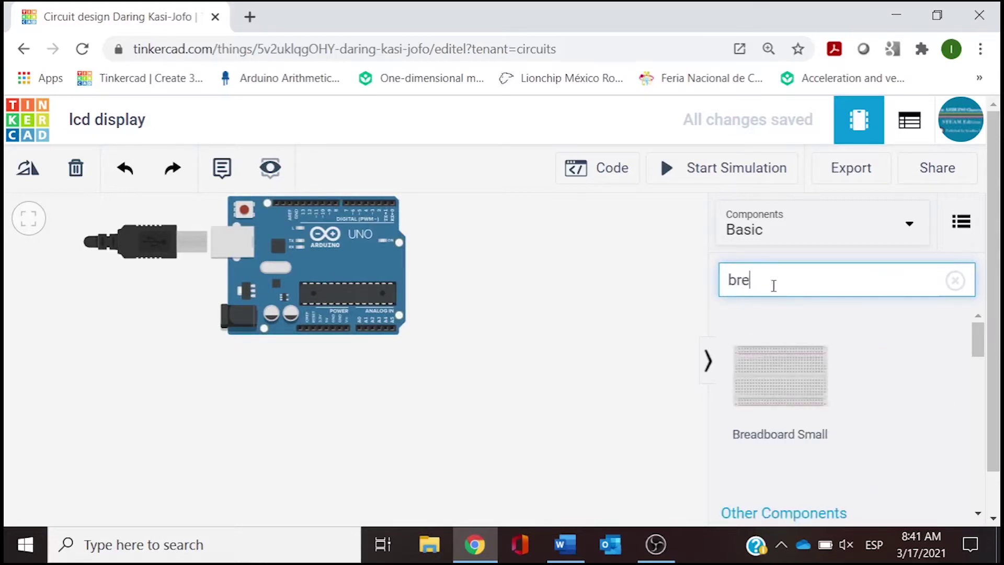
pyautogui.write('adboard')
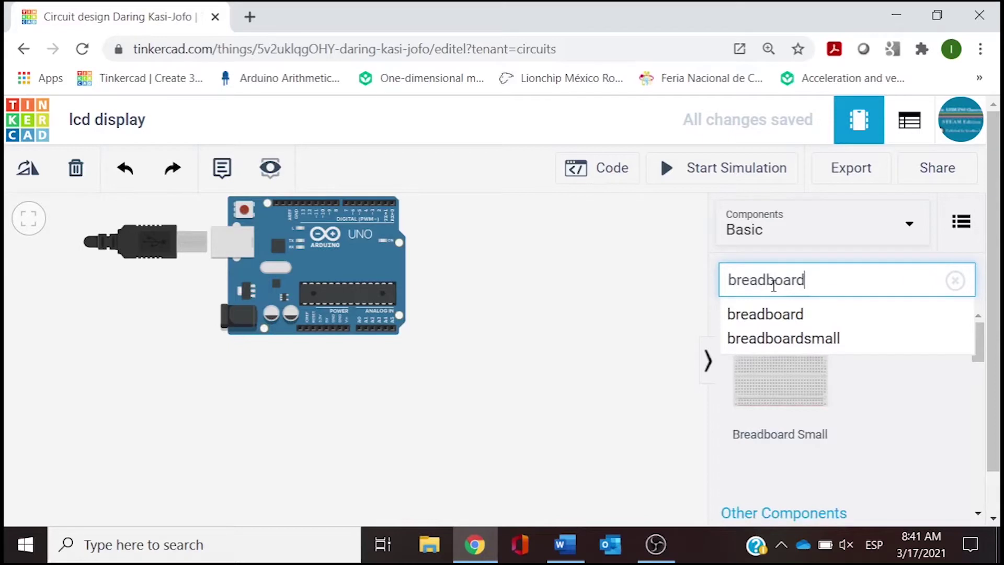
pyautogui.moveTo(773, 380); pyautogui.dragTo(317, 418)
pyautogui.click(496, 406)
# - Replace the component search term with "lcd"
pyautogui.click(858, 272)
pyautogui.press('BackSpace')
pyautogui.press('BackSpace')
pyautogui.press('BackSpace')
pyautogui.press('BackSpace')
pyautogui.press('BackSpace')
pyautogui.press('BackSpace')
pyautogui.press('BackSpace')
pyautogui.press('BackSpace')
pyautogui.press('BackSpace')
pyautogui.press('BackSpace')
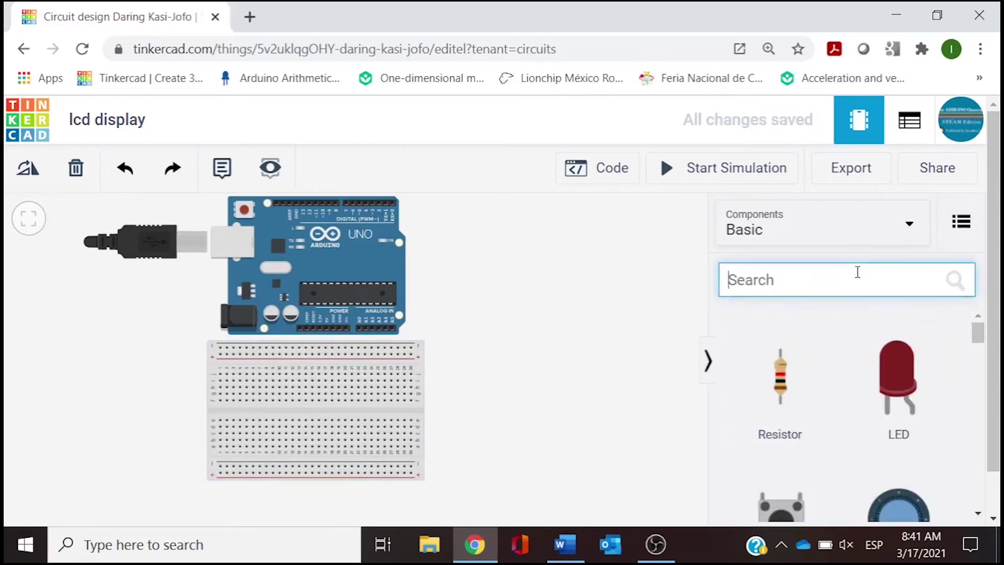
pyautogui.write('lcd')
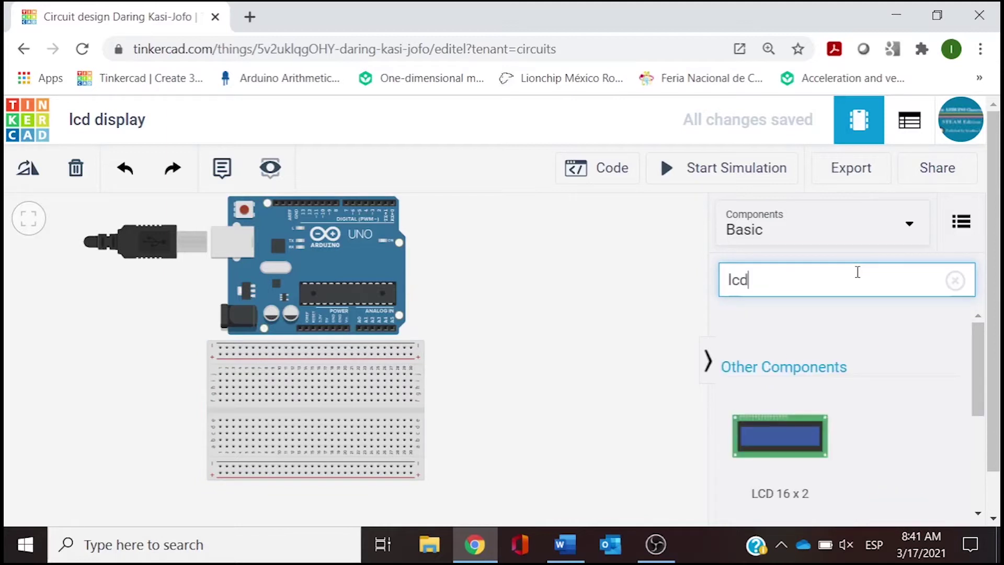
pyautogui.click(811, 354)
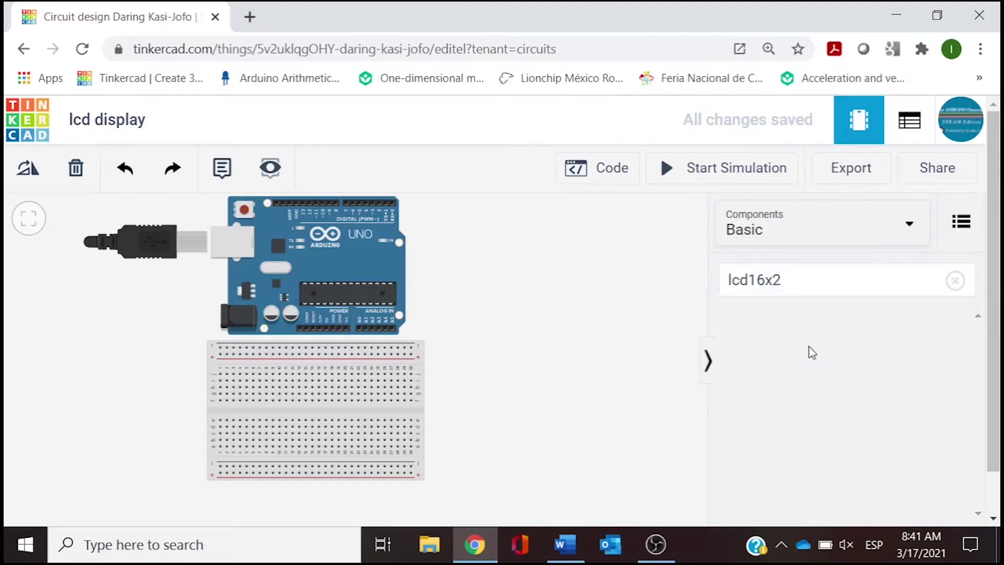
pyautogui.click(786, 280)
pyautogui.press('BackSpace')
pyautogui.press('BackSpace')
pyautogui.press('BackSpace')
pyautogui.press('BackSpace')
# - Place an LCD 16 x 2 on the workplane to the right of the Arduino
pyautogui.moveTo(766, 420); pyautogui.dragTo(538, 307)
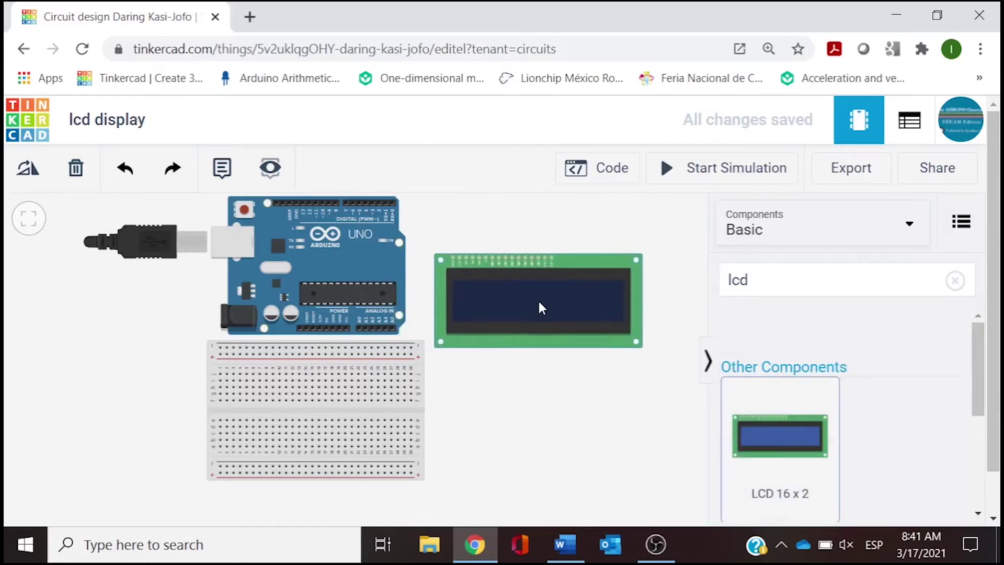
pyautogui.click(597, 405)
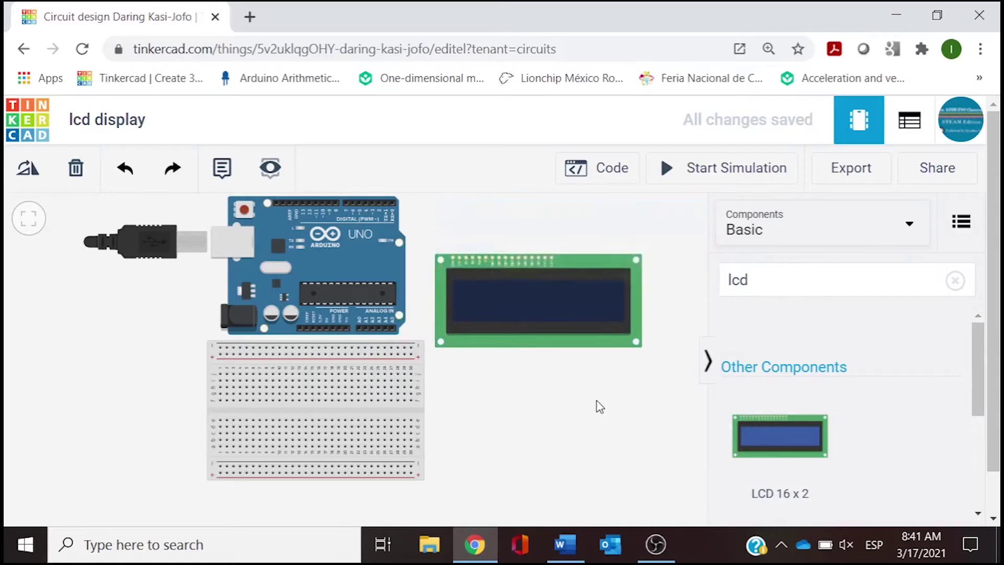
# - Search the components for "potentiometer" and place one below the LCD, to the right of the breadboard
pyautogui.click(814, 271)
pyautogui.press('BackSpace')
pyautogui.press('BackSpace')
pyautogui.press('BackSpace')
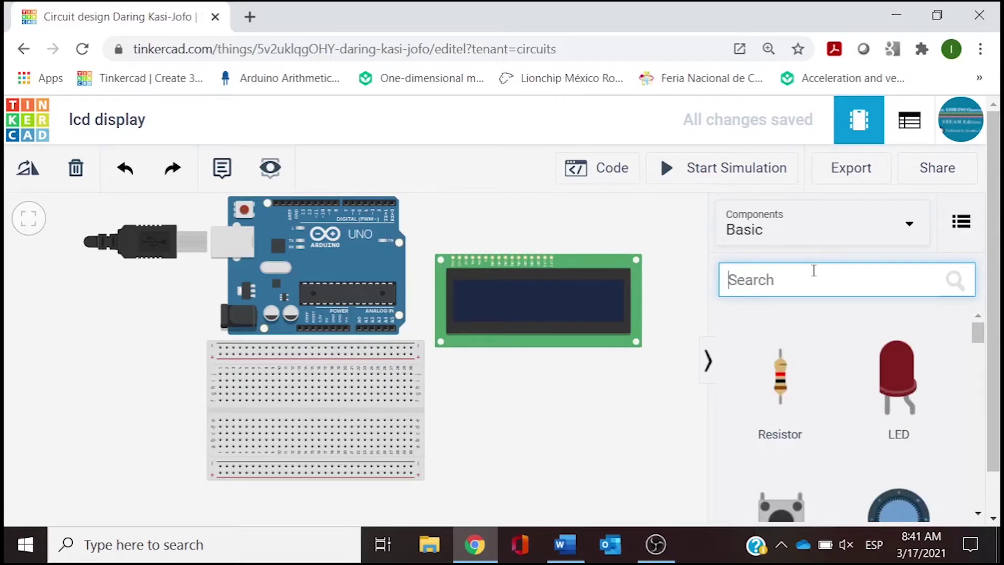
pyautogui.write('pote')
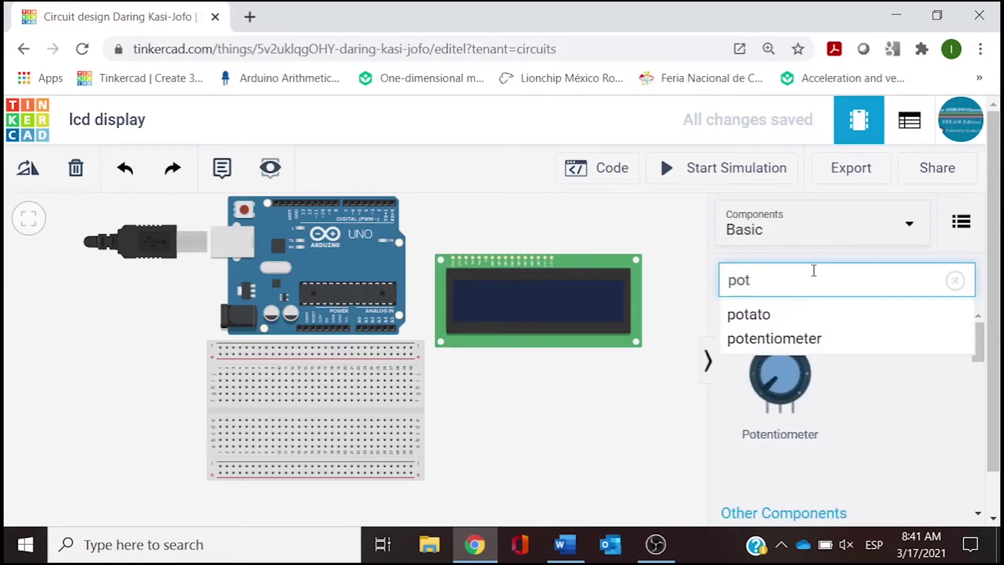
pyautogui.click(806, 309)
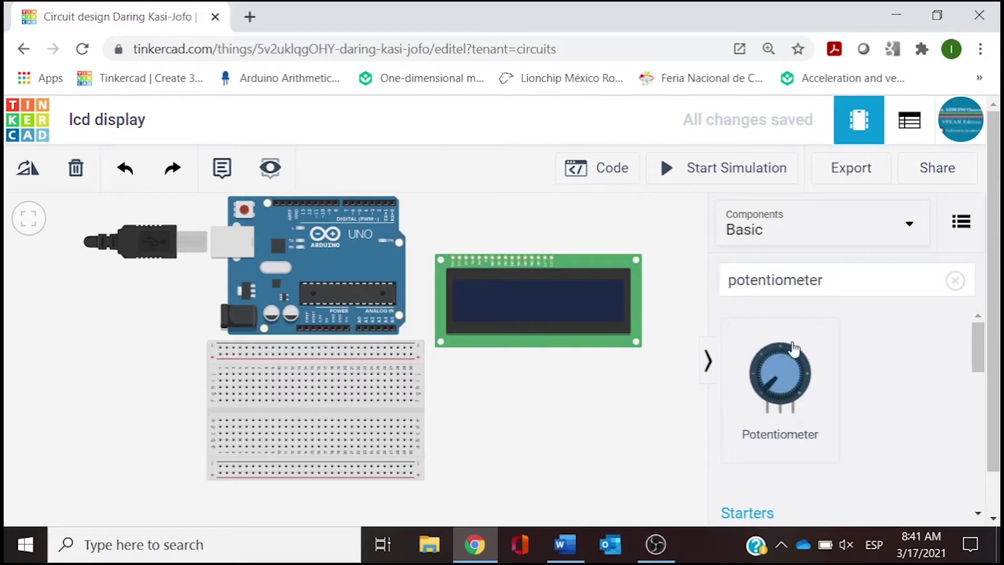
pyautogui.moveTo(787, 367); pyautogui.dragTo(467, 382)
# - Search the components for "resistor" and place a Resistor to the right of the potentiometer
pyautogui.click(830, 282)
pyautogui.press('BackSpace')
pyautogui.press('BackSpace')
pyautogui.press('BackSpace')
pyautogui.press('BackSpace')
pyautogui.press('BackSpace')
pyautogui.press('BackSpace')
pyautogui.press('BackSpace')
pyautogui.press('BackSpace')
pyautogui.press('BackSpace')
pyautogui.press('BackSpace')
pyautogui.press('BackSpace')
pyautogui.press('BackSpace')
pyautogui.press('BackSpace')
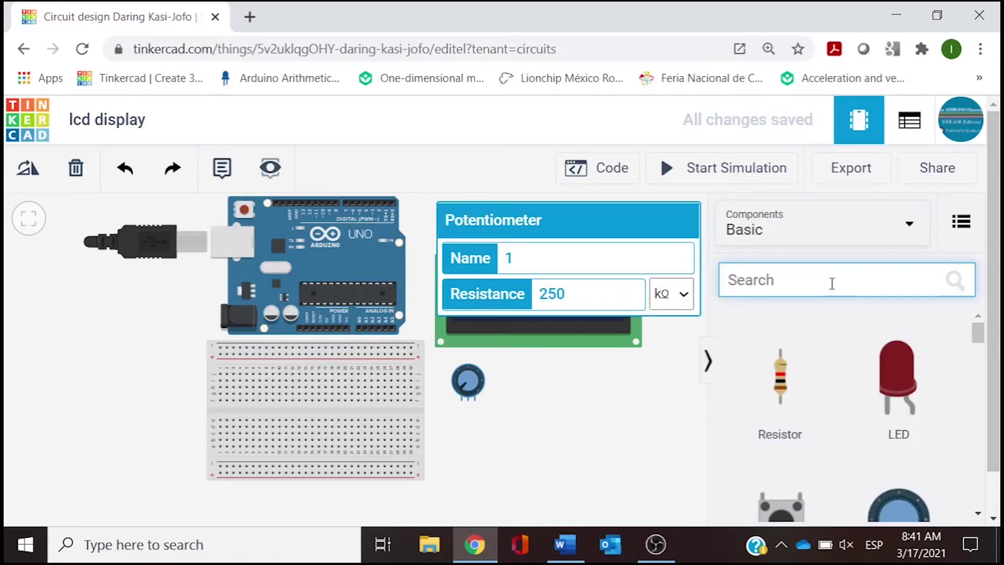
pyautogui.write('resistor')
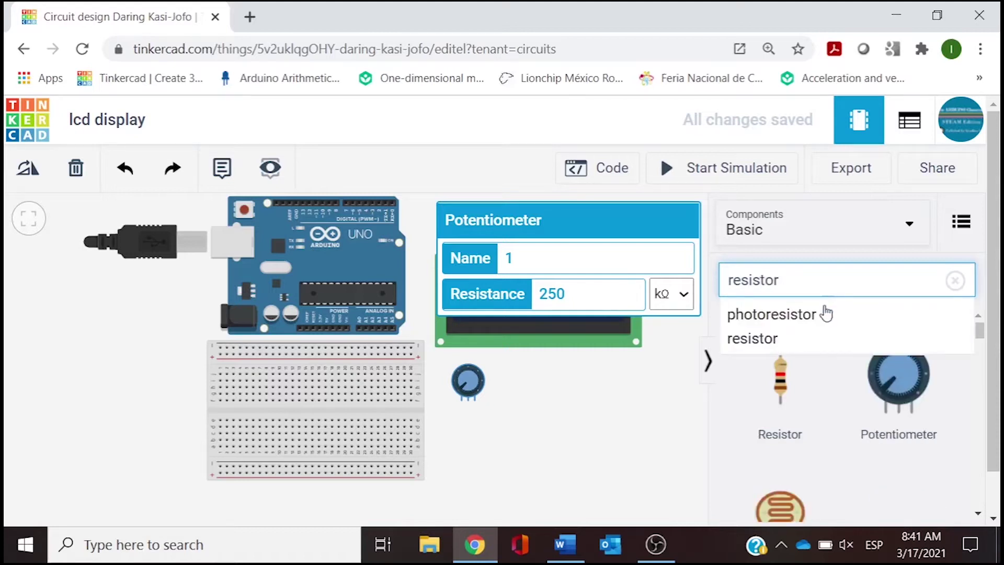
pyautogui.moveTo(780, 377); pyautogui.dragTo(518, 383)
pyautogui.click(553, 479)
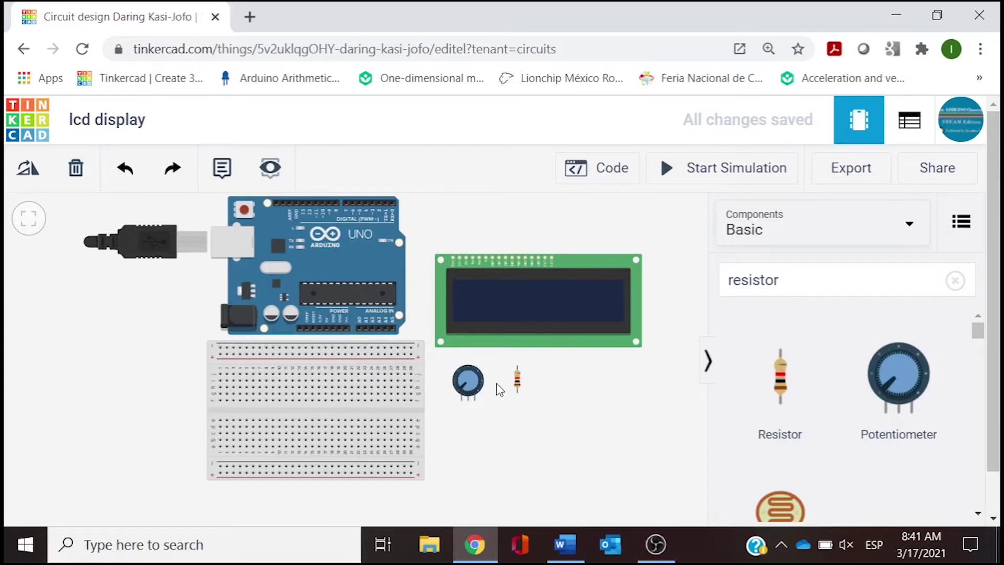
# - Set the potentiometer's resistance to 10 kΩ
pyautogui.click(469, 382)
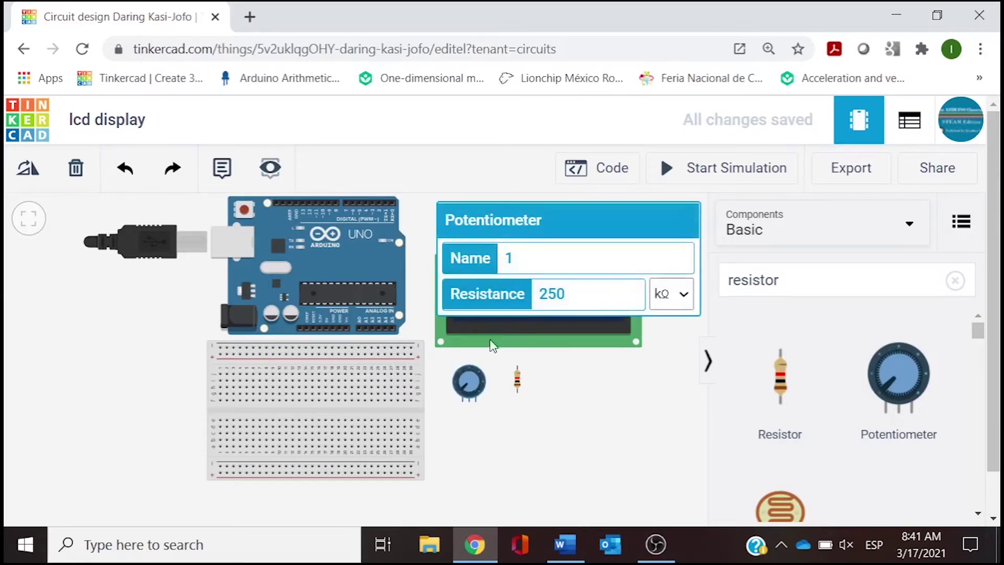
pyautogui.click(558, 294)
pyautogui.press('BackSpace')
pyautogui.press('BackSpace')
pyautogui.write('1')
pyautogui.click(479, 407)
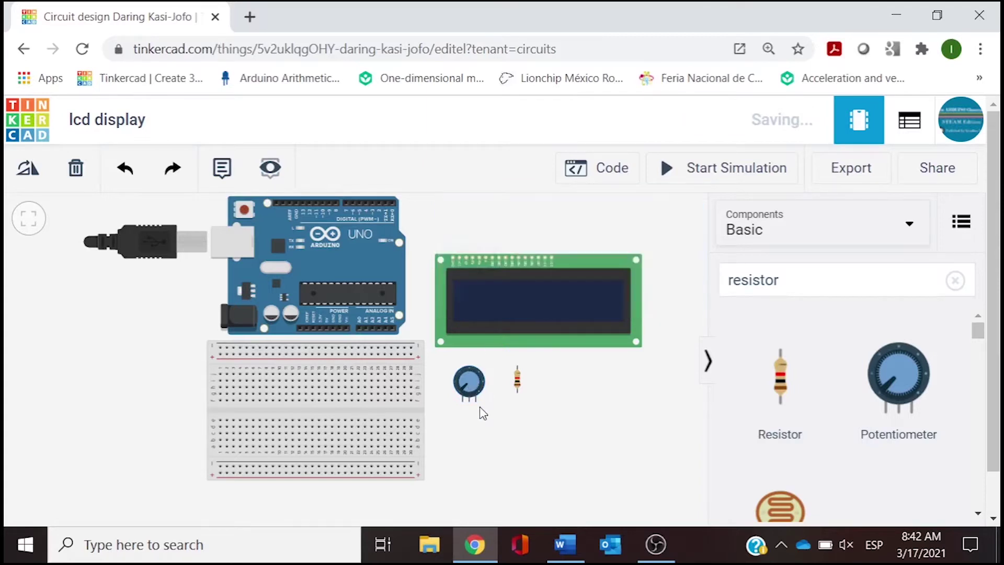
# - Set the resistor's resistance to 220 Ω
pyautogui.click(517, 380)
pyautogui.click(556, 298)
pyautogui.press('BackSpace')
pyautogui.write('220')
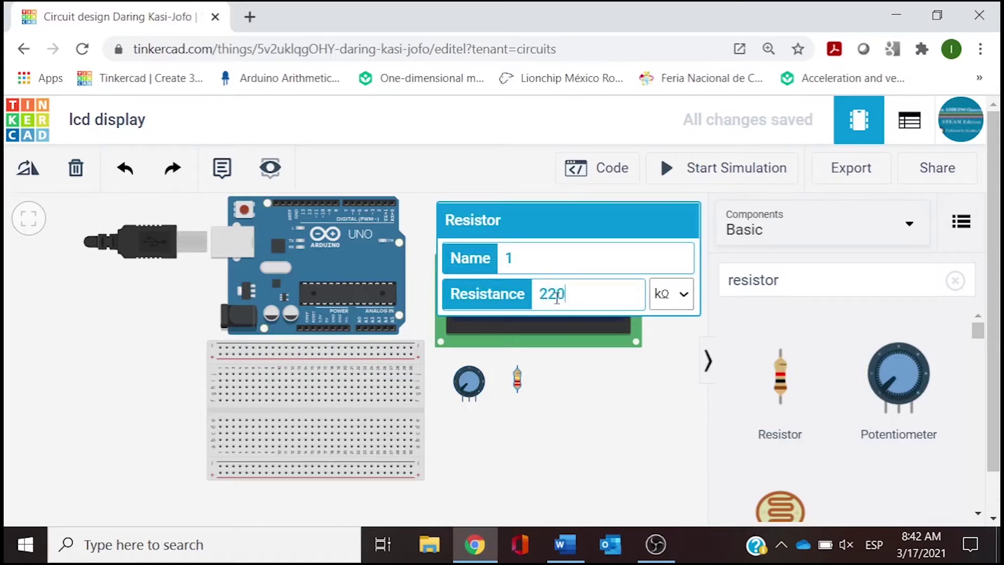
pyautogui.click(659, 298)
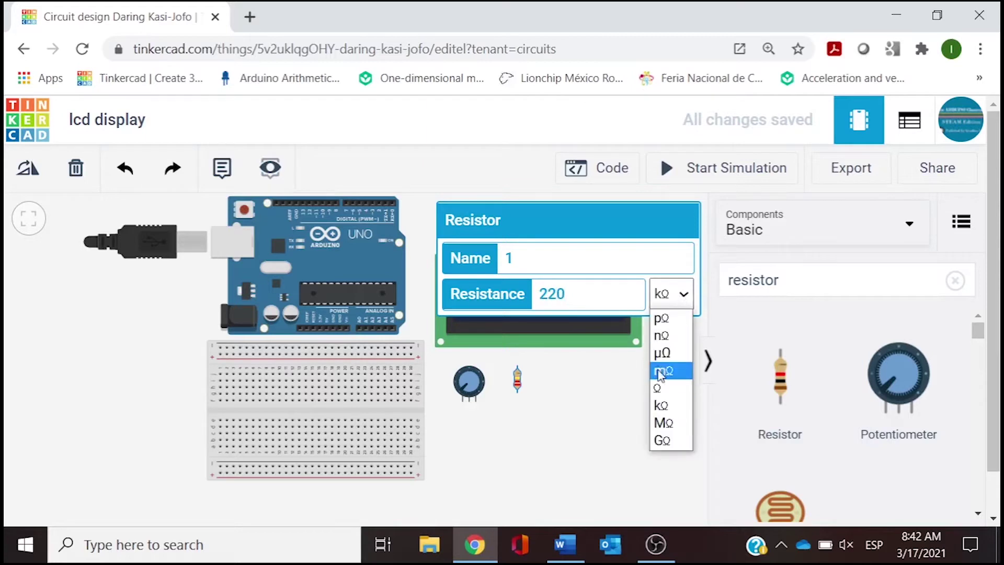
pyautogui.click(659, 389)
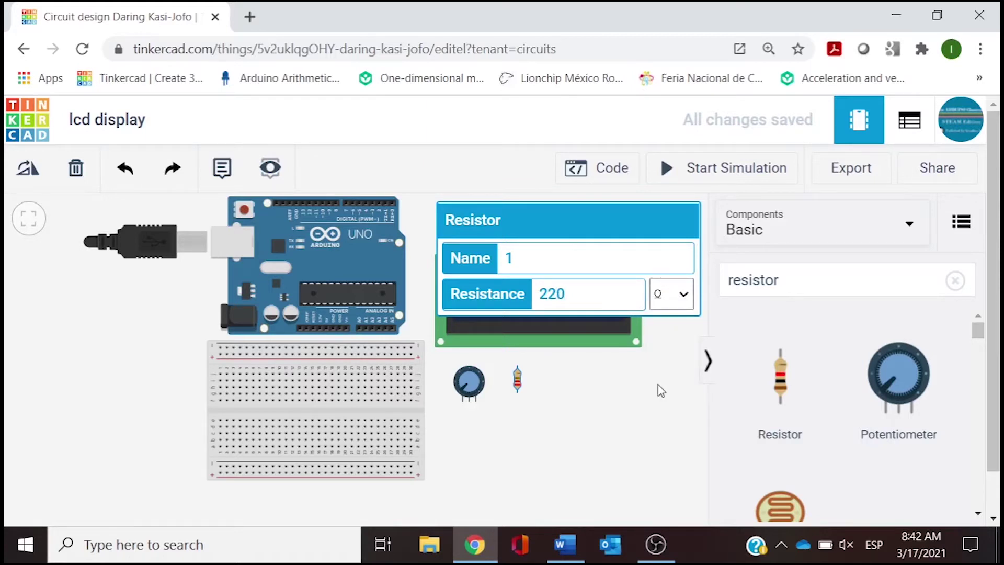
pyautogui.click(669, 393)
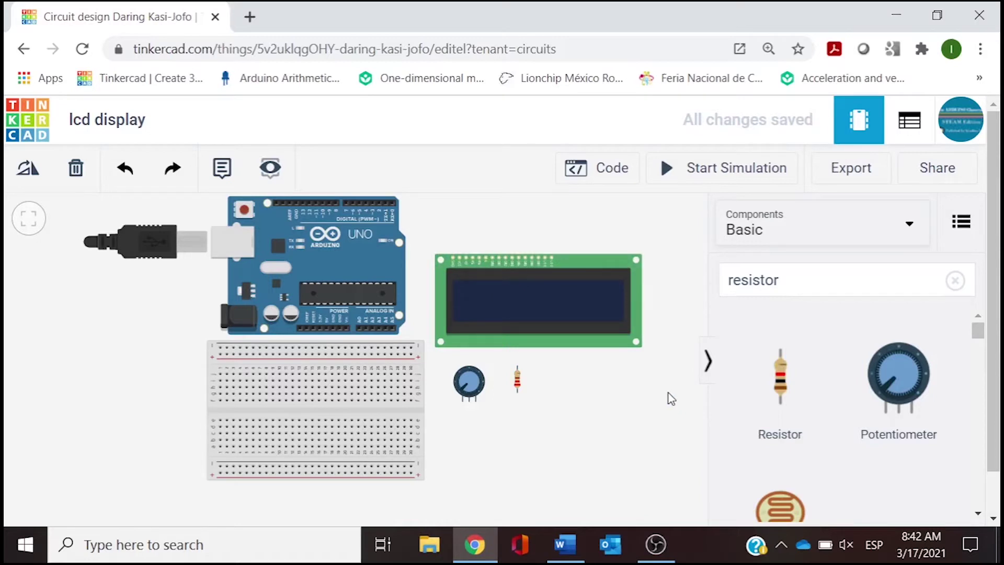
# - Wire the Arduino's 5V pin to the breadboard's upper positive rail and color the wire red
pyautogui.click(326, 331)
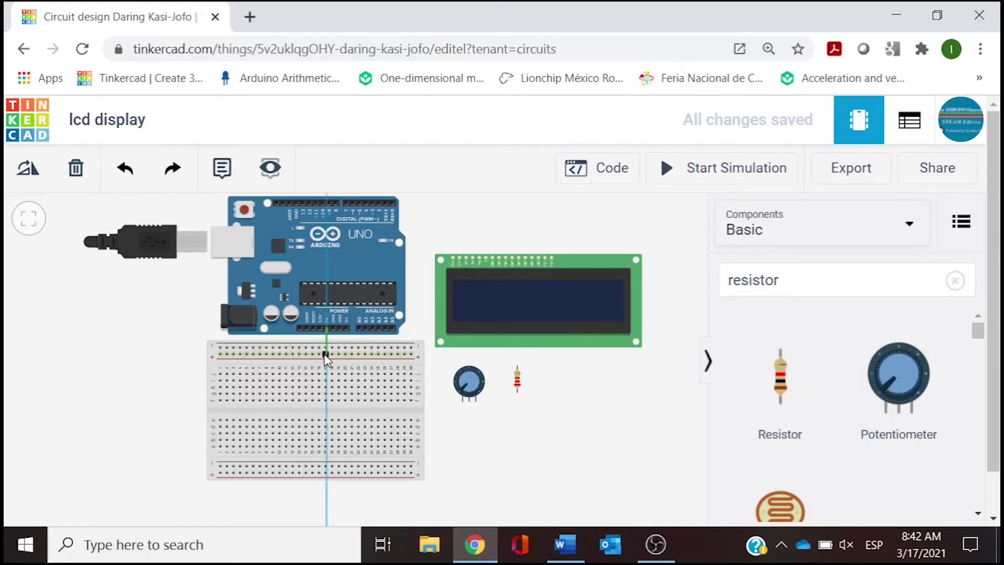
pyautogui.click(325, 354)
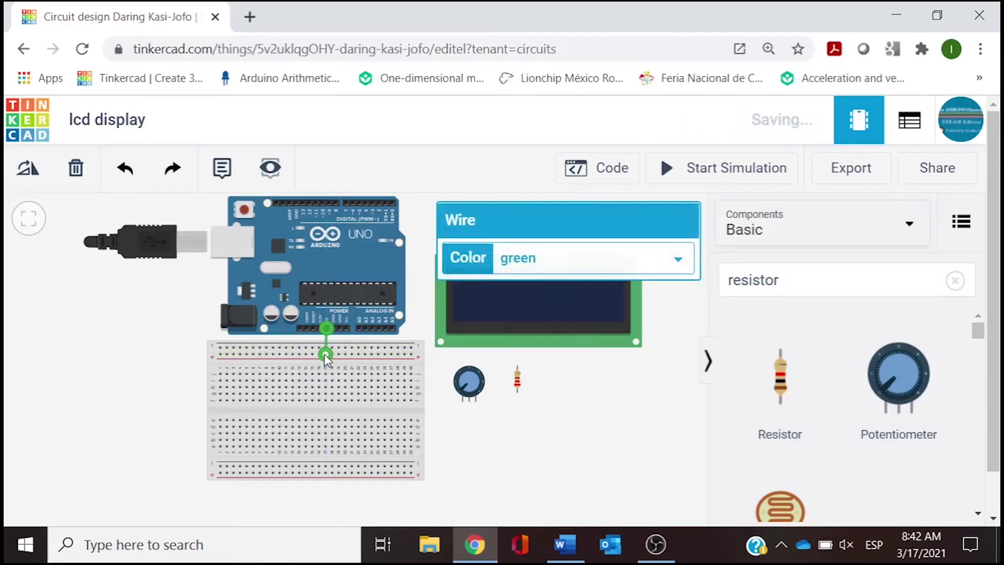
pyautogui.click(572, 272)
pyautogui.click(563, 298)
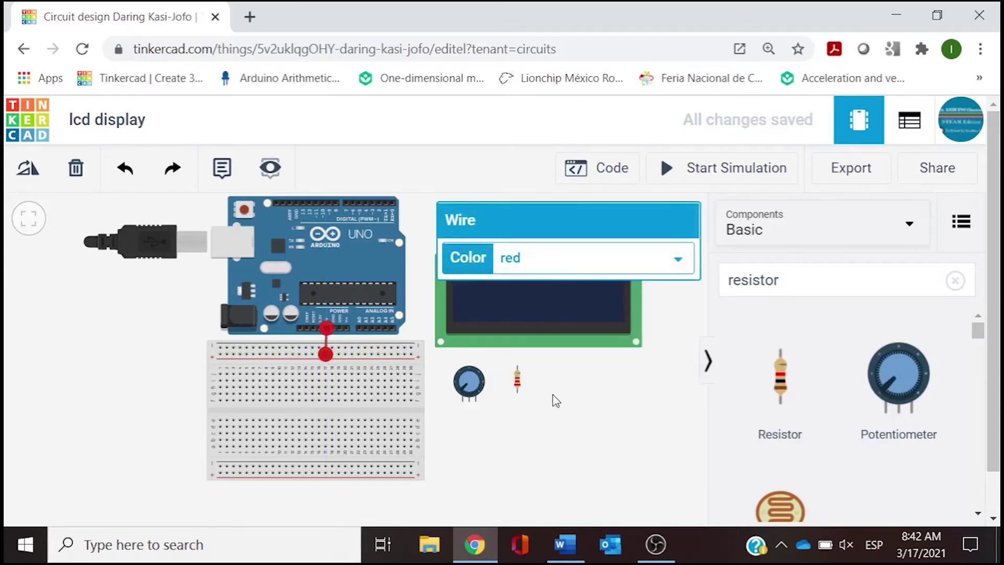
pyautogui.click(557, 404)
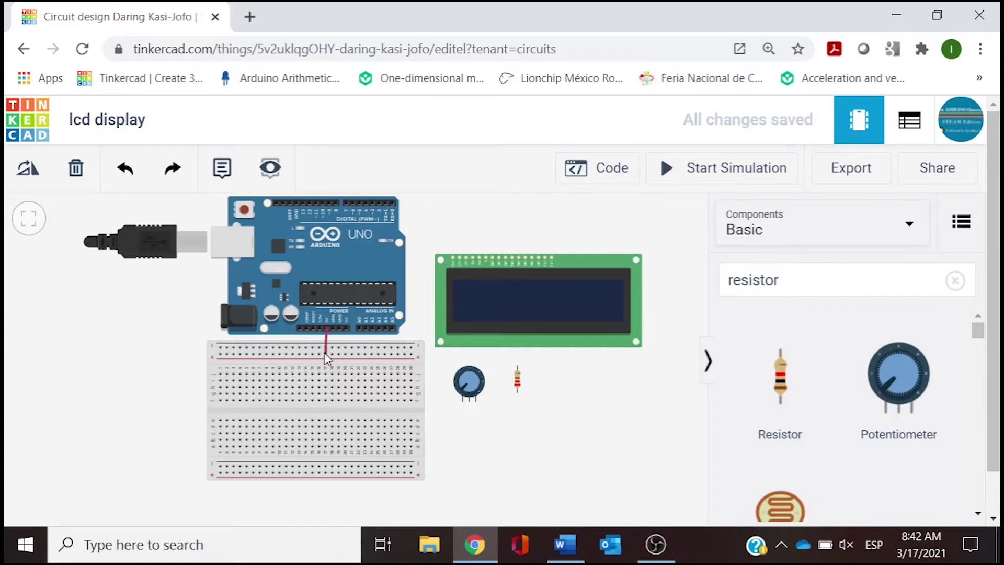
# - Wire the Arduino's GND pin to the breadboard's upper negative rail and color the wire blue
pyautogui.moveTo(326, 360); pyautogui.dragTo(334, 331)
pyautogui.click(335, 332)
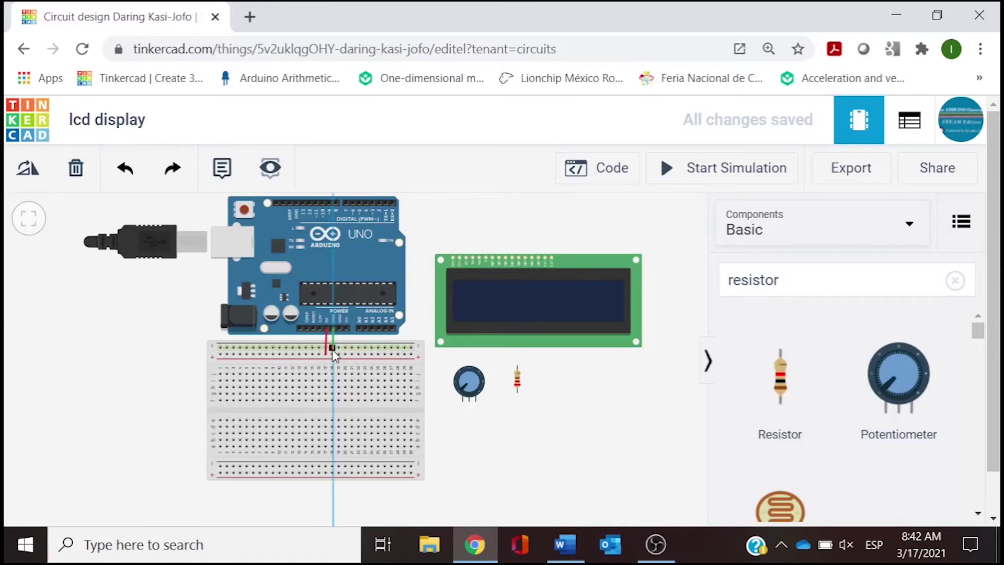
pyautogui.click(333, 349)
pyautogui.click(524, 264)
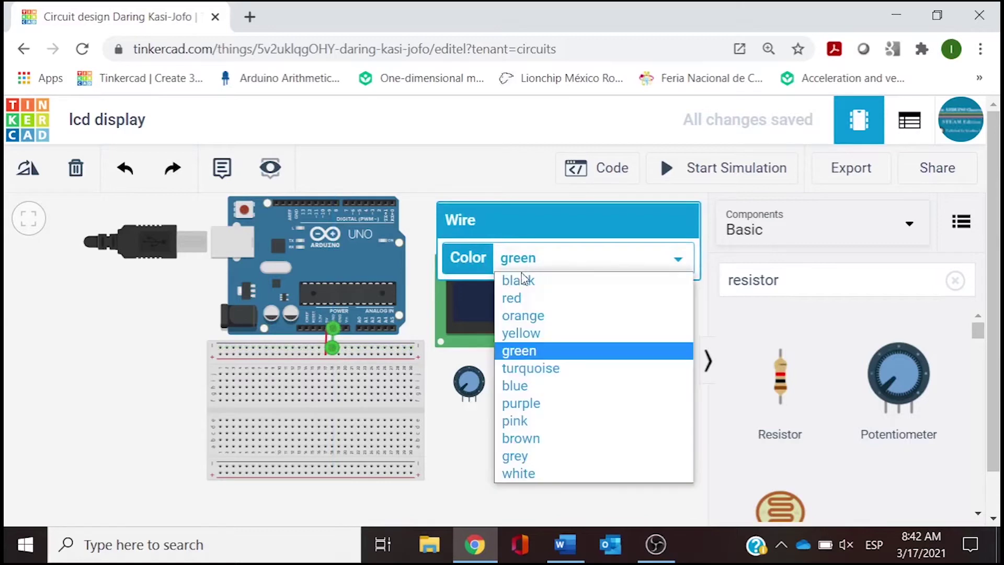
pyautogui.click(510, 385)
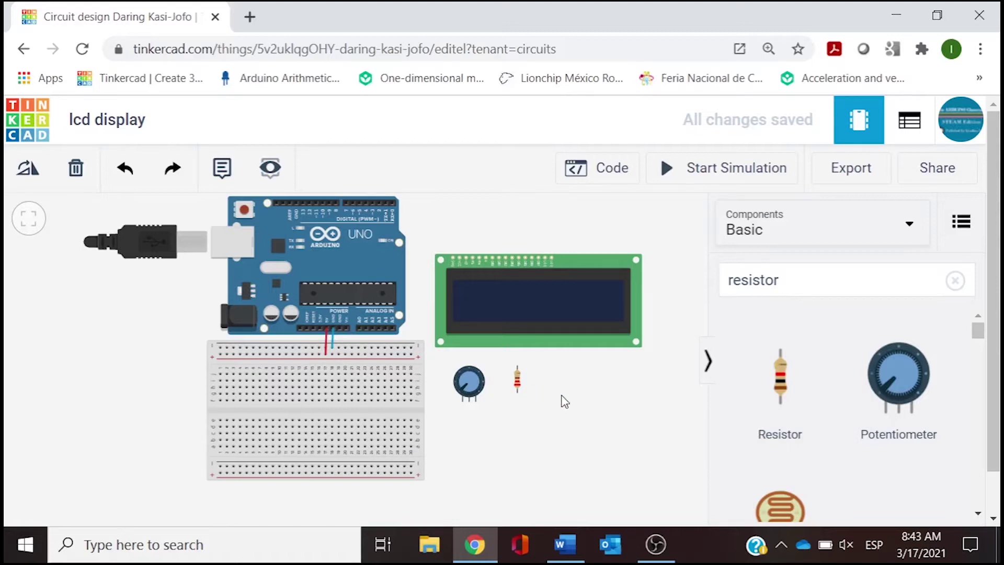
# - Place the LCD over the breadboard's lower right part and the potentiometer beside its left edge, rotated so its terminals face up
pyautogui.moveTo(563, 307); pyautogui.dragTo(422, 478)
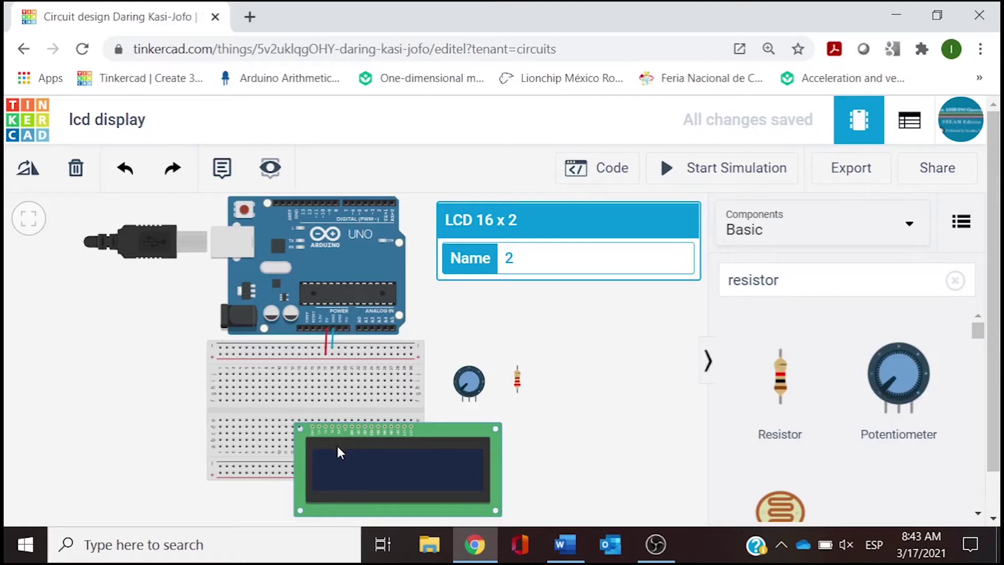
pyautogui.moveTo(470, 391); pyautogui.dragTo(354, 416)
pyautogui.moveTo(287, 420); pyautogui.dragTo(274, 424)
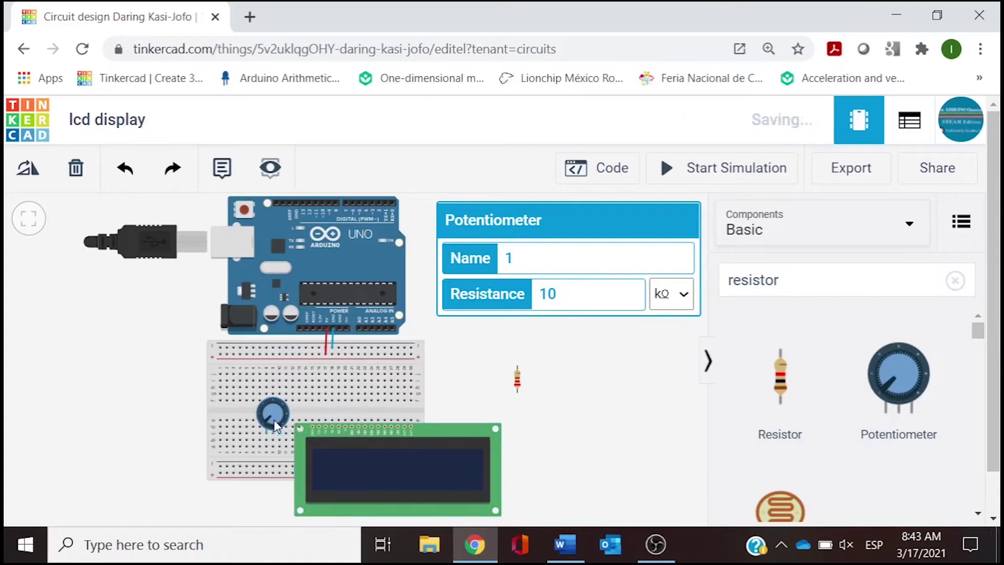
pyautogui.click(30, 174)
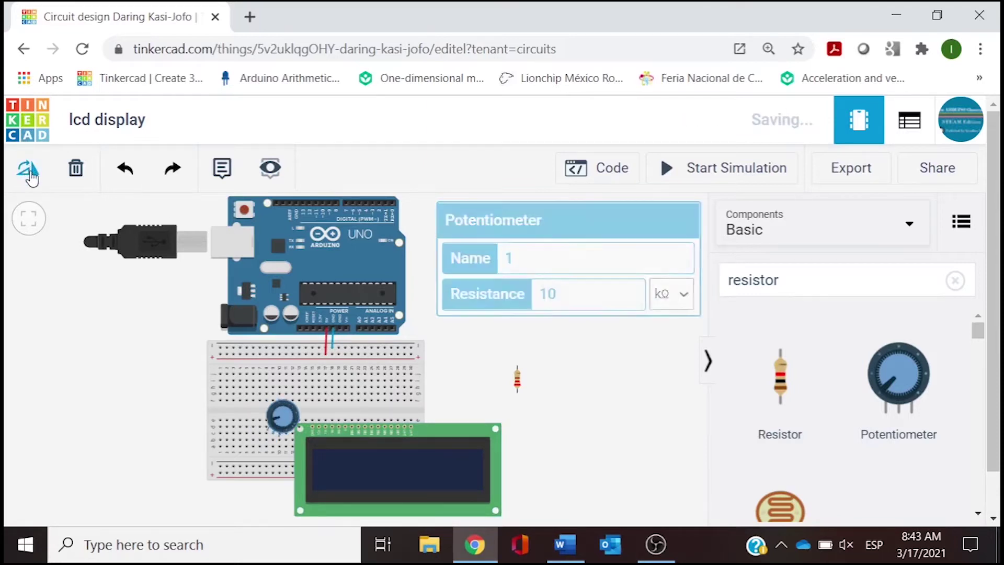
pyautogui.click(30, 175)
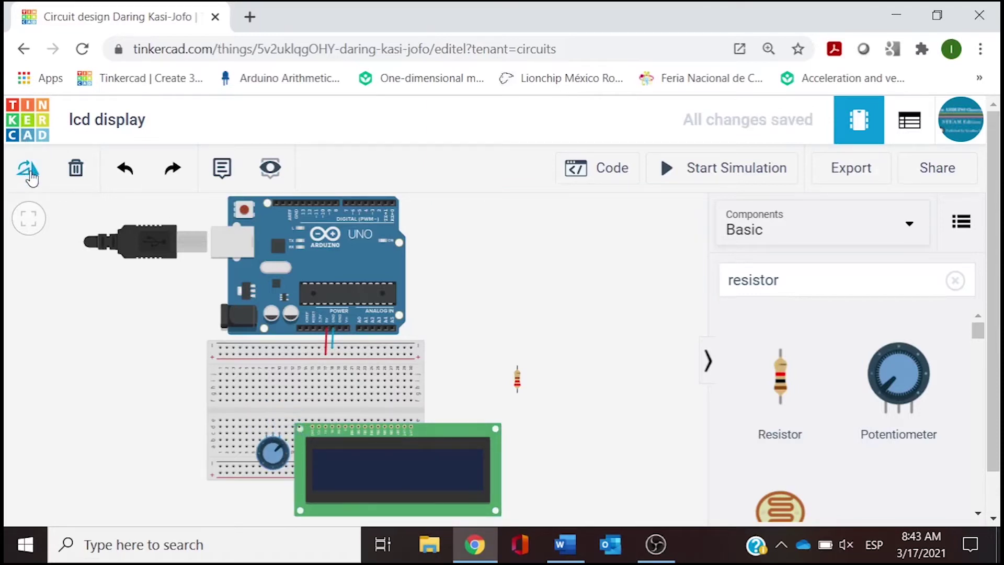
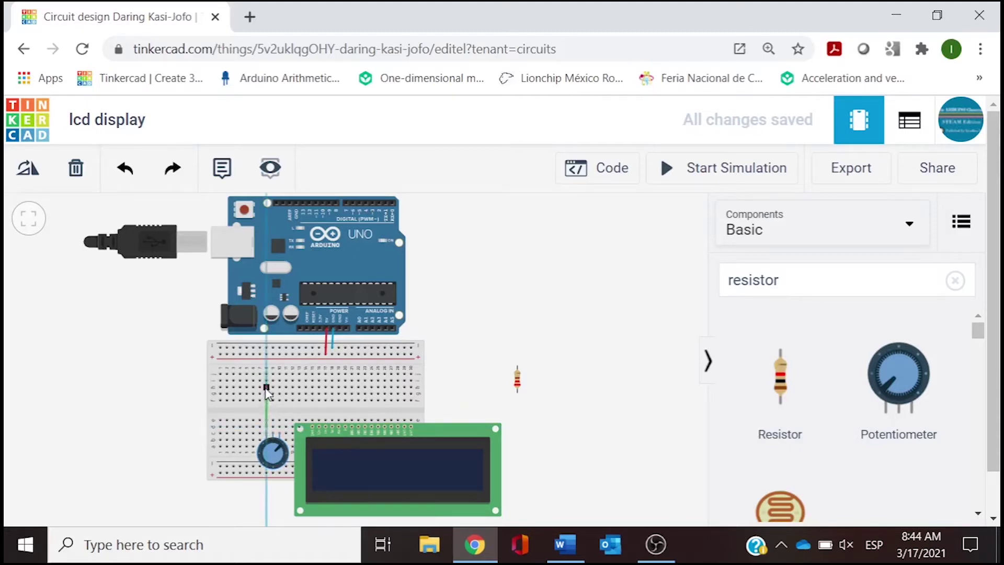
# - Wire the potentiometer's left terminal column to the breadboard's upper negative rail and color the wire blue
pyautogui.click(267, 349)
pyautogui.click(510, 262)
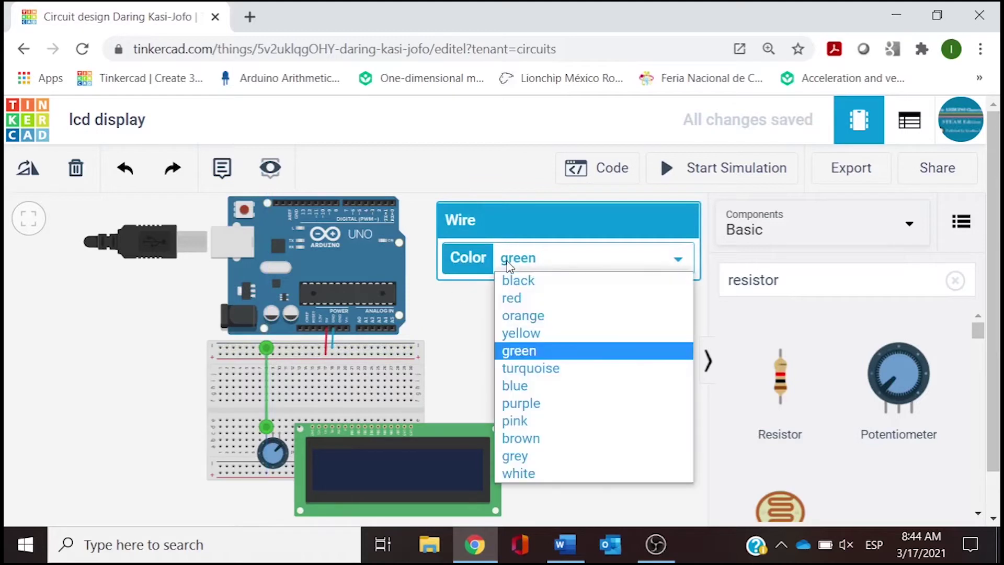
pyautogui.click(505, 385)
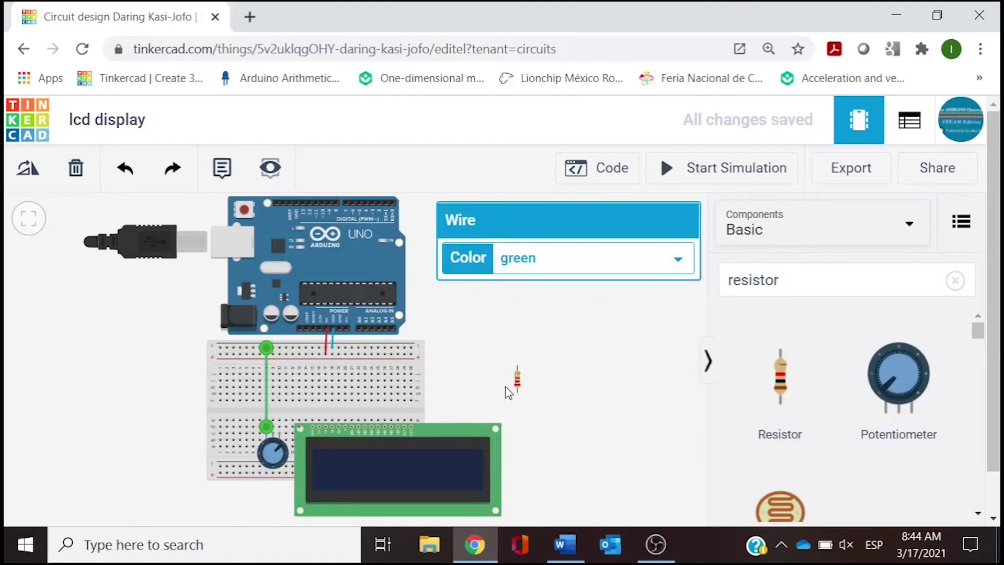
pyautogui.click(456, 358)
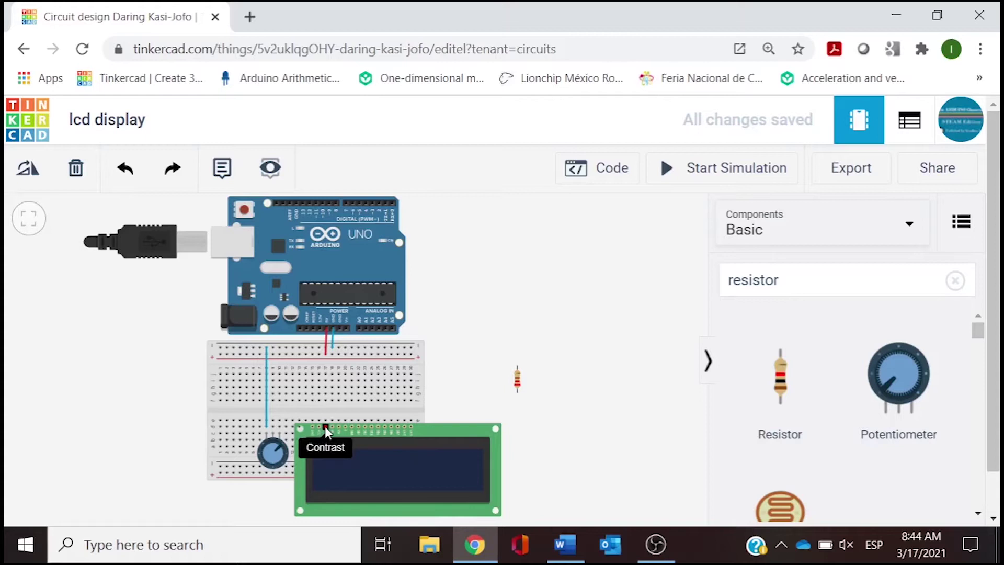
# - Wire the LCD's Contrast pin column to the potentiometer's middle terminal column and color the wire orange
pyautogui.click(324, 419)
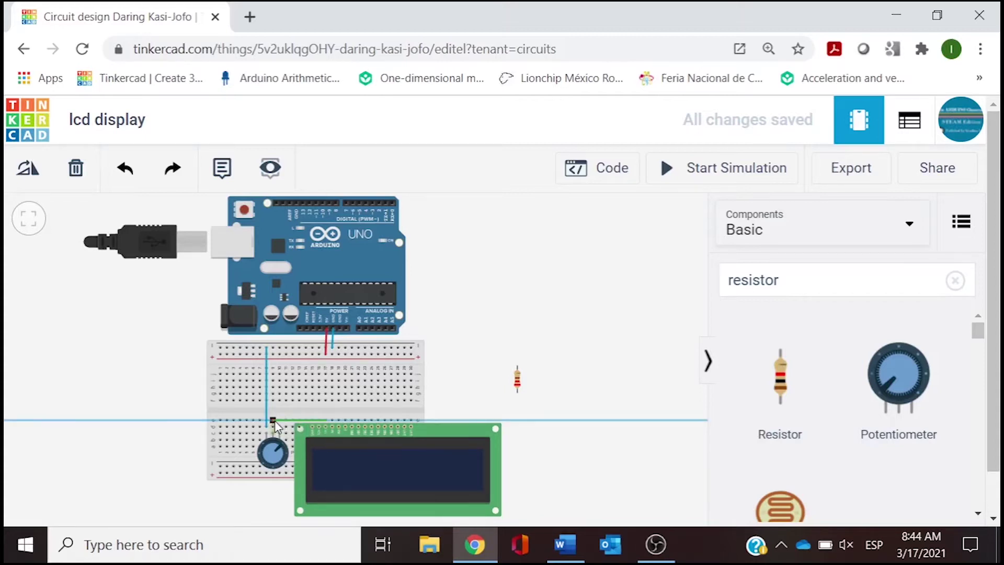
pyautogui.click(273, 420)
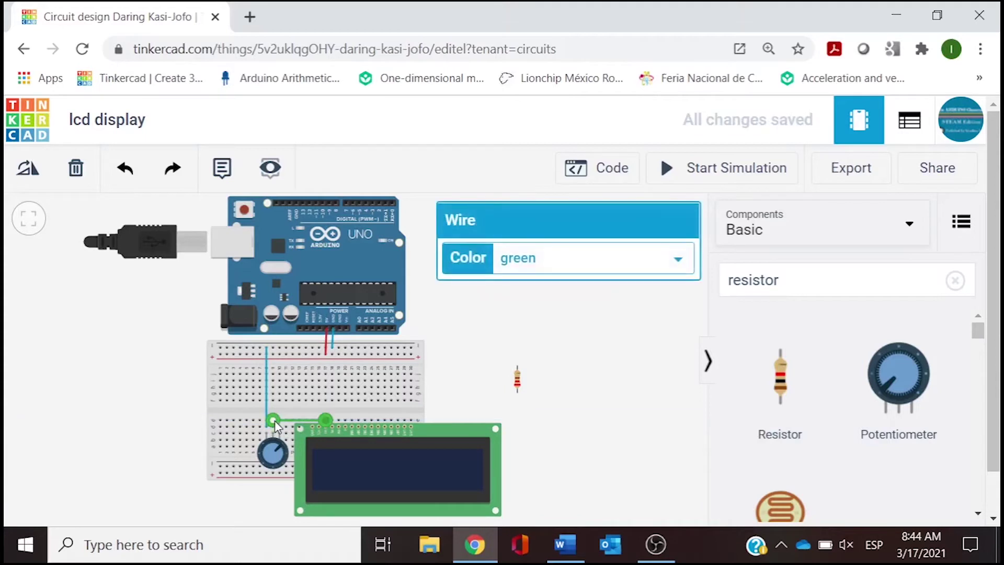
pyautogui.click(510, 267)
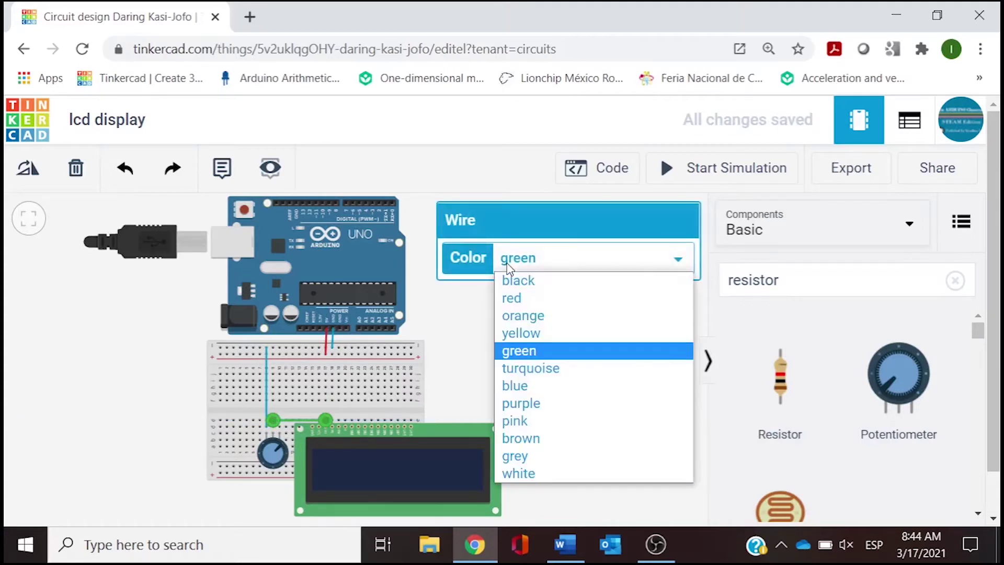
pyautogui.click(517, 316)
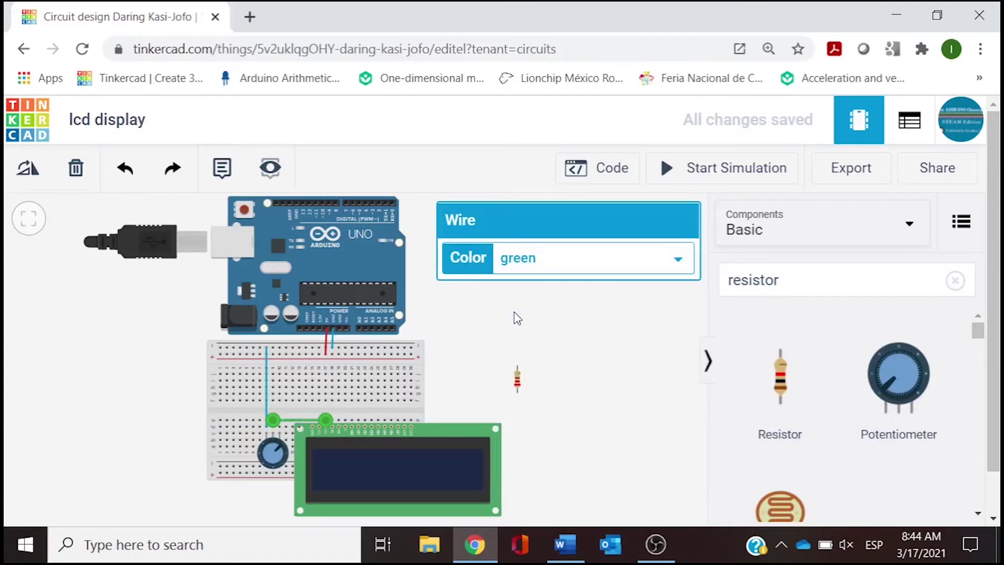
pyautogui.click(478, 352)
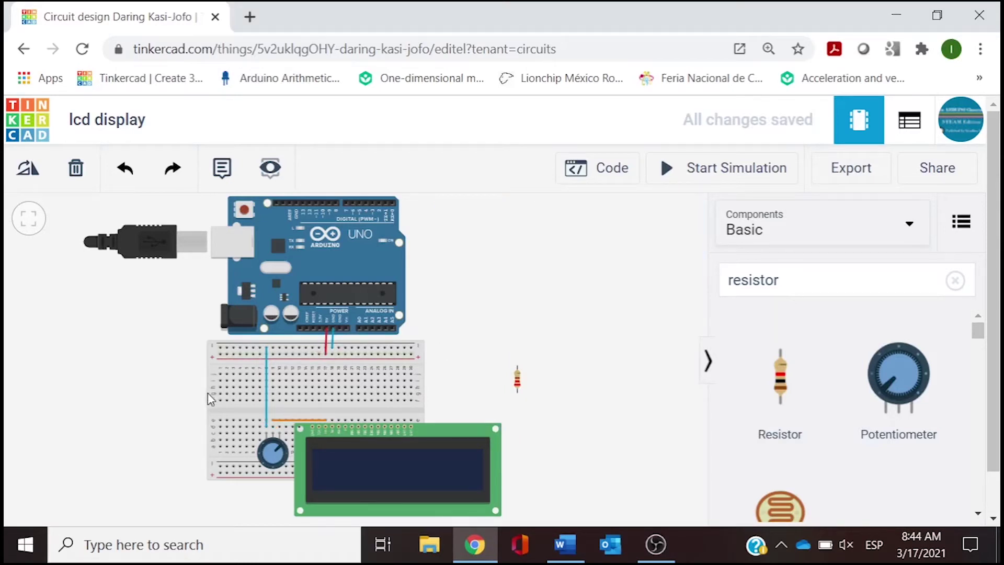
# - Wire the potentiometer's right terminal column to the breadboard's upper positive rail and color the wire red
pyautogui.click(280, 428)
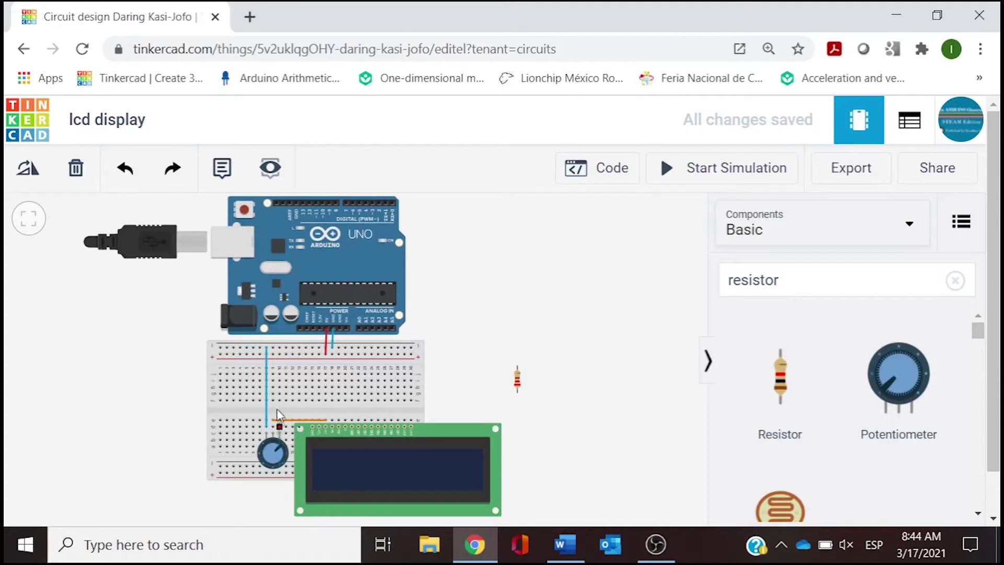
pyautogui.click(280, 355)
pyautogui.click(580, 265)
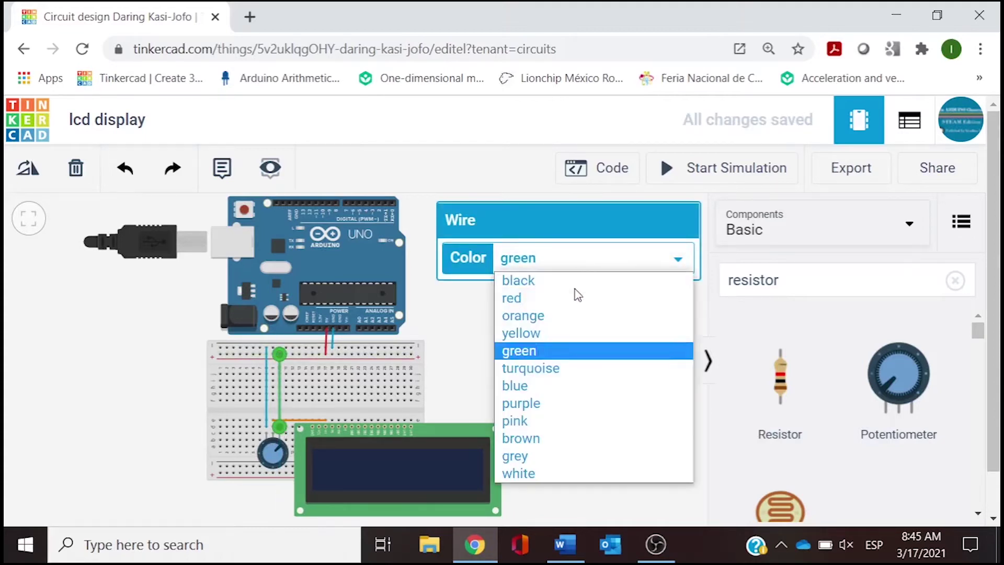
pyautogui.click(573, 306)
pyautogui.click(605, 347)
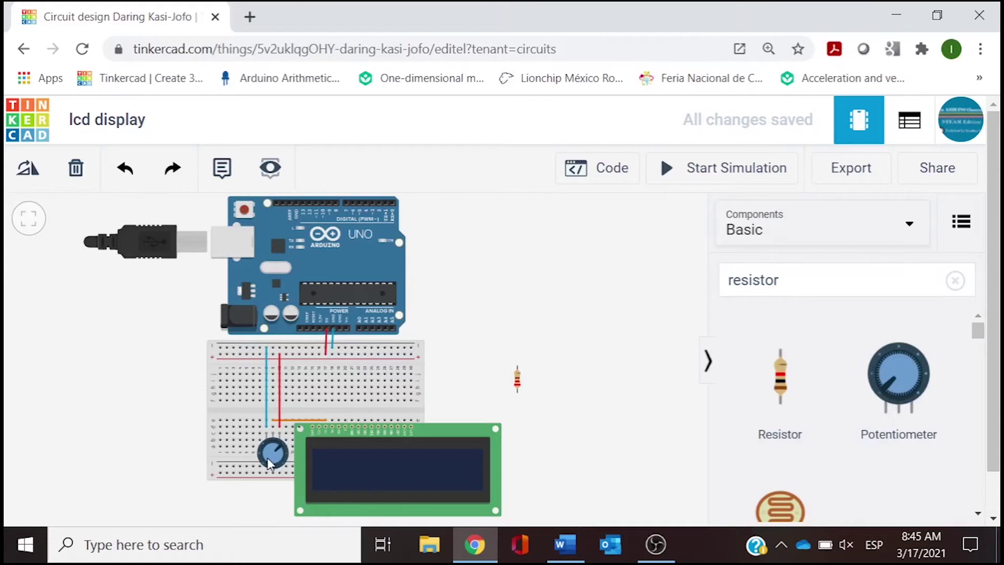
# - Add two bends to the orange contrast wire so it runs squarely along the breadboard's center gap
pyautogui.click(300, 420)
pyautogui.moveTo(315, 413); pyautogui.dragTo(326, 408)
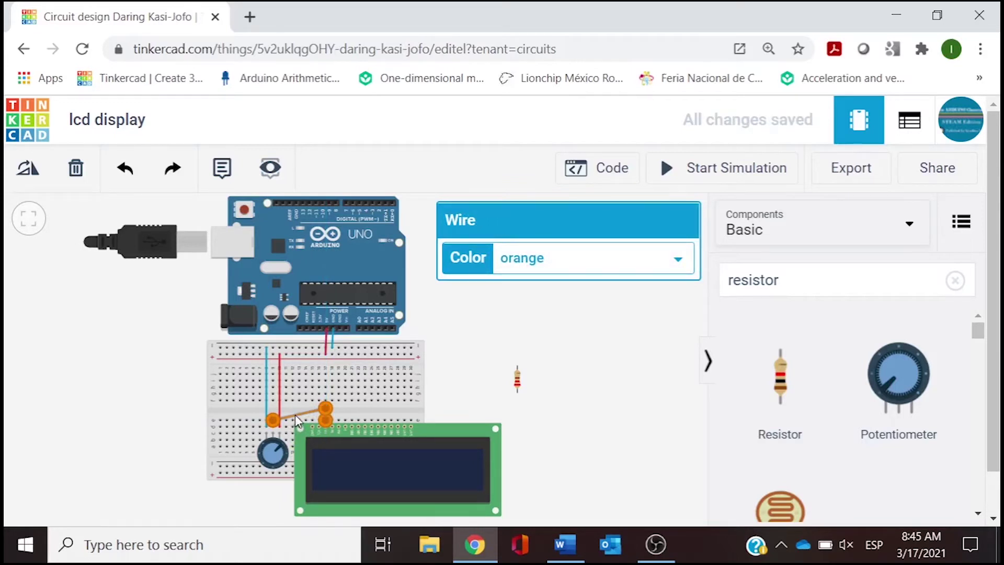
pyautogui.moveTo(296, 418); pyautogui.dragTo(276, 406)
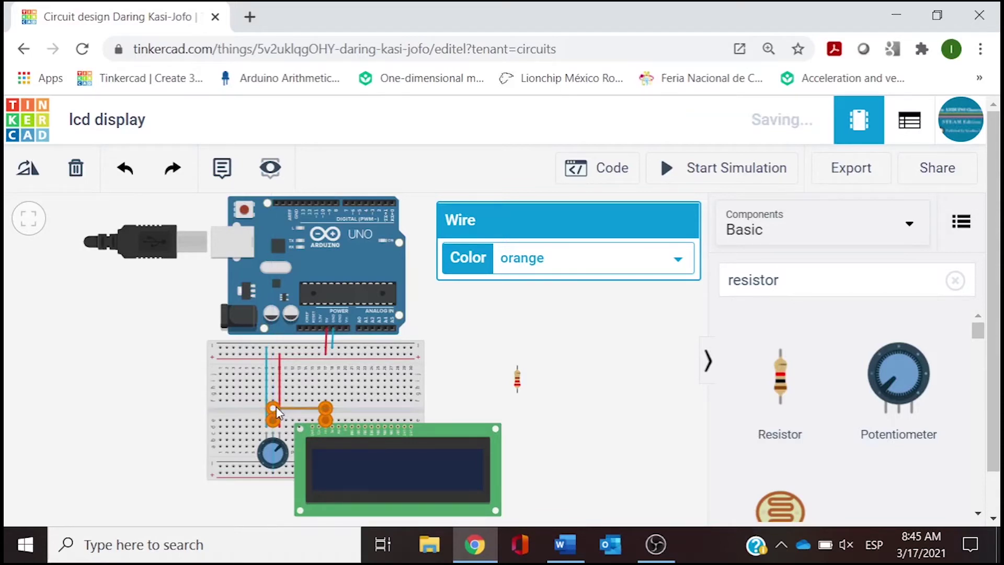
pyautogui.click(186, 434)
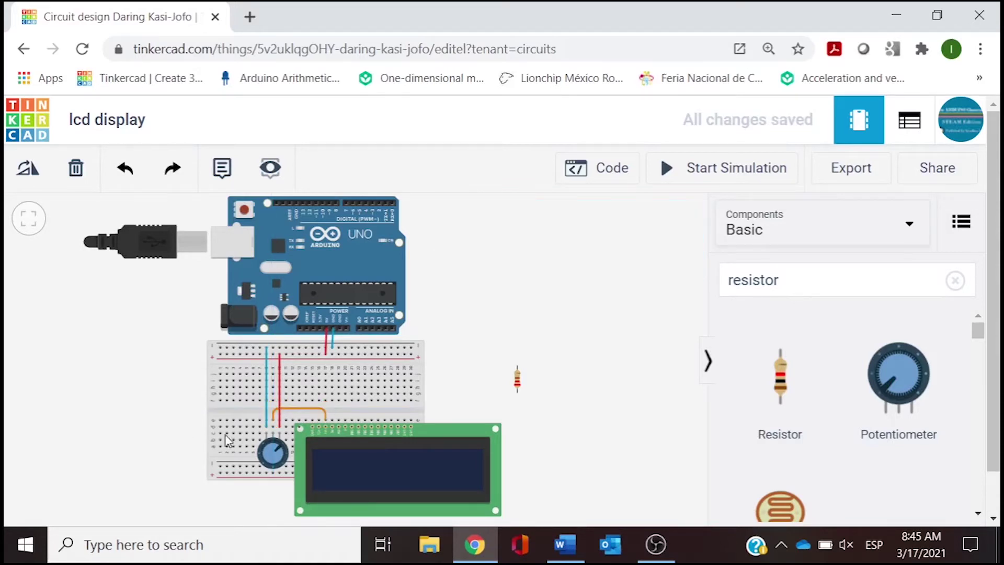
# - Wire the LCD's first pin (GND) column to the breadboard's upper negative rail and color the wire blue
pyautogui.click(311, 421)
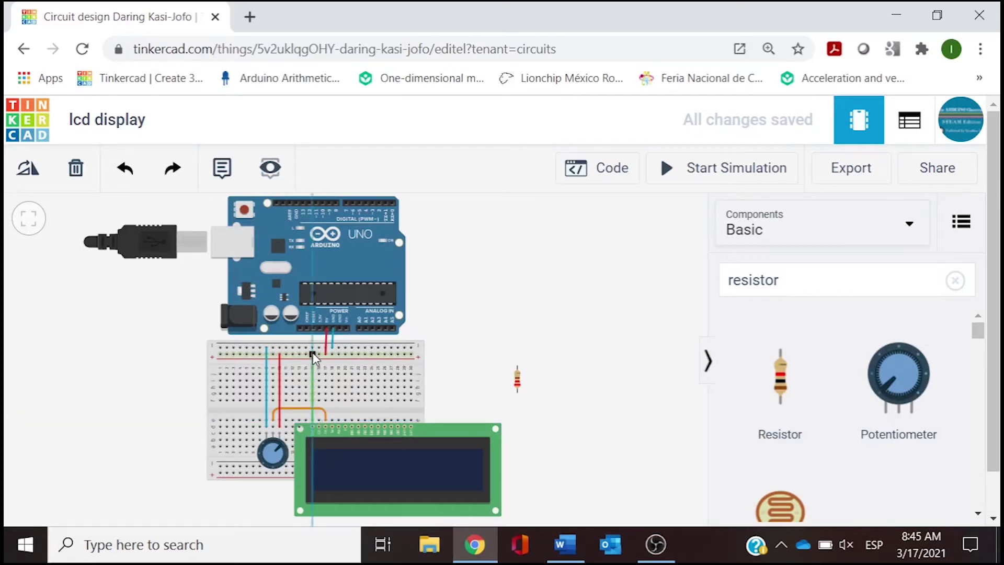
pyautogui.click(312, 349)
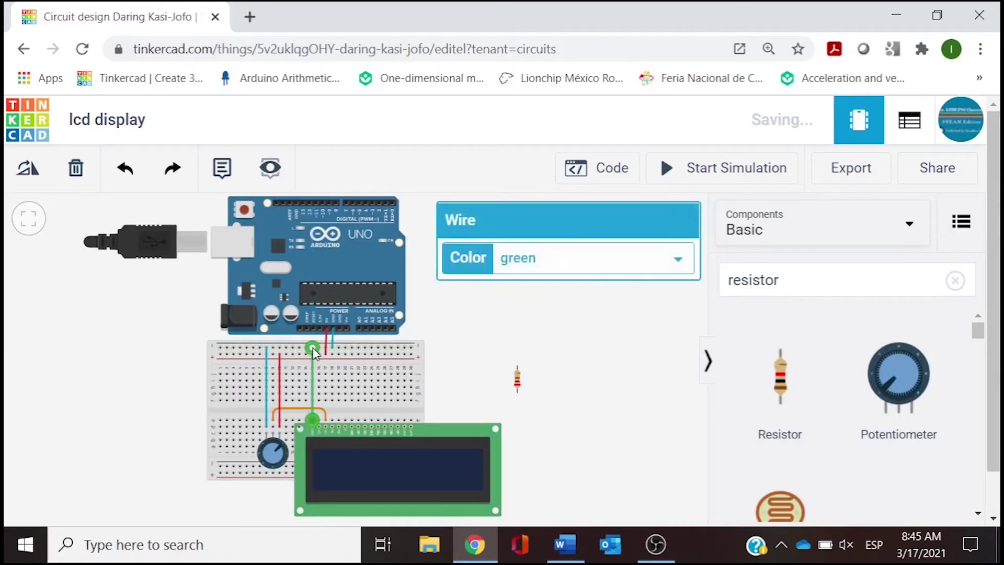
pyautogui.click(516, 267)
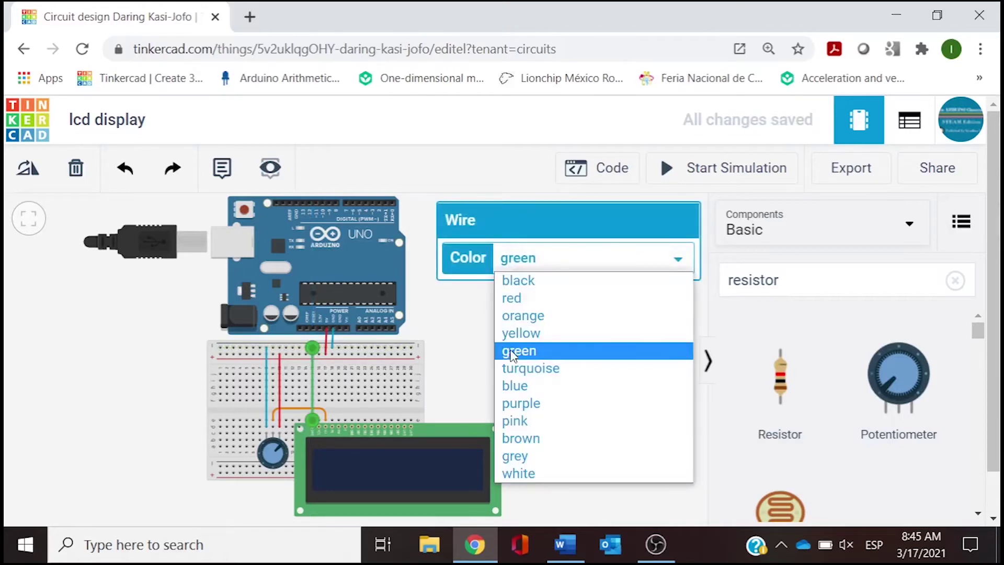
pyautogui.click(515, 385)
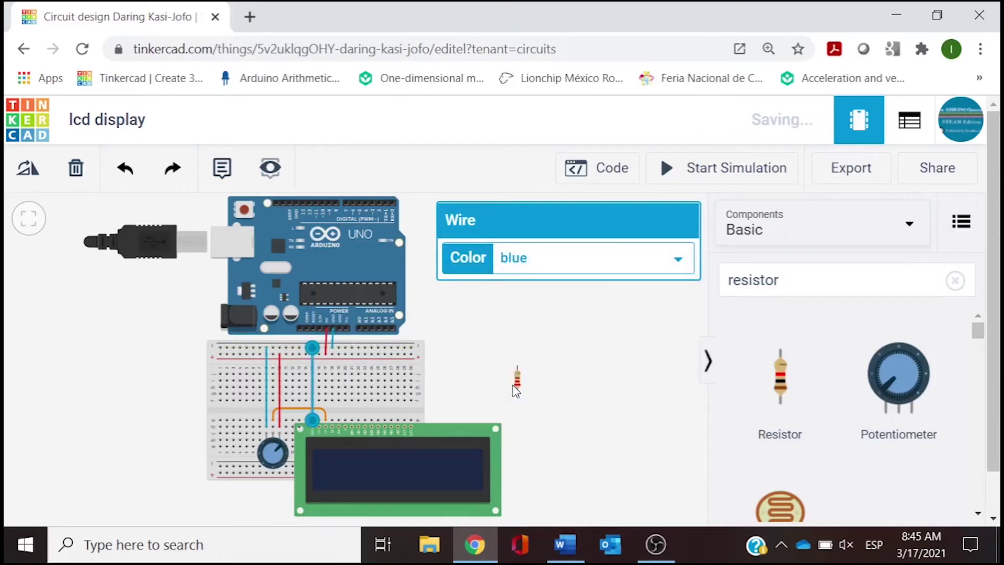
pyautogui.click(477, 383)
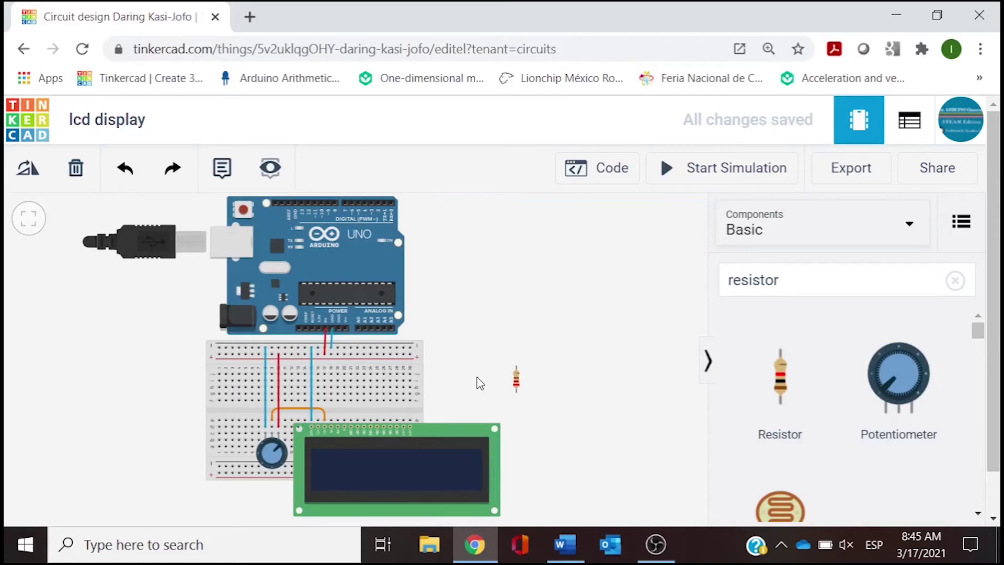
# - Wire the LCD's second pin (VCC) column to the breadboard's upper positive rail and color the wire red
pyautogui.click(317, 373)
pyautogui.click(318, 419)
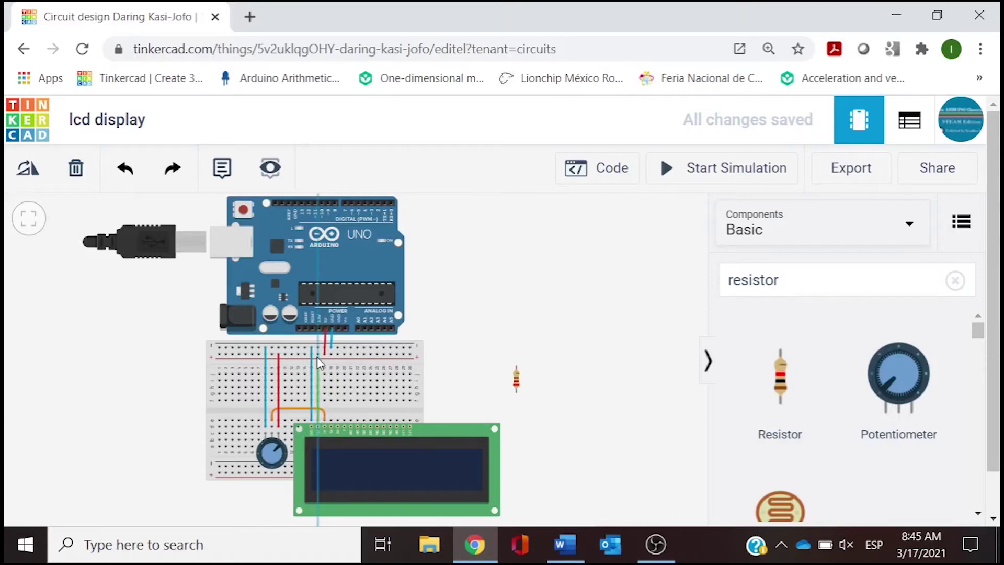
pyautogui.click(318, 354)
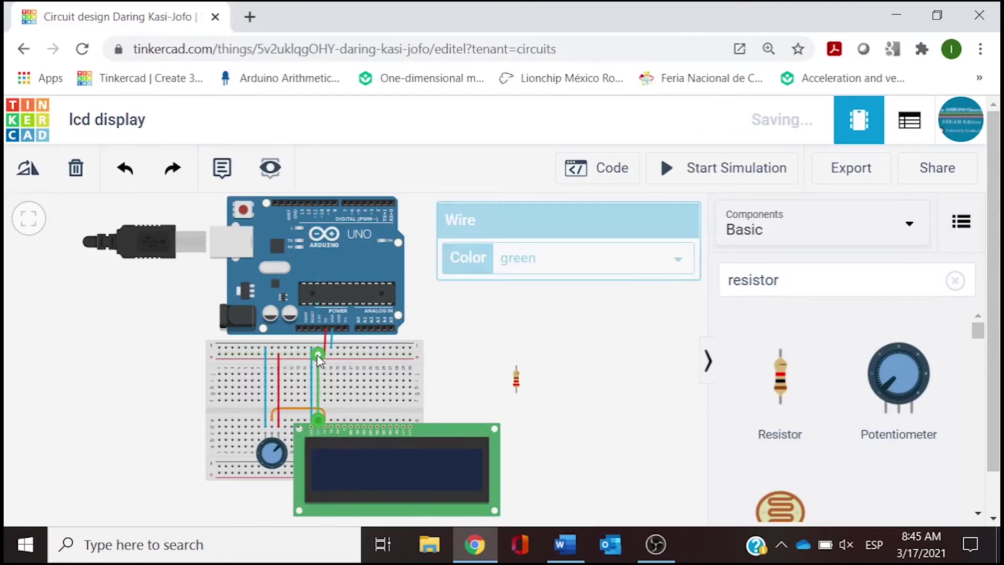
pyautogui.click(511, 272)
pyautogui.click(512, 298)
pyautogui.click(483, 324)
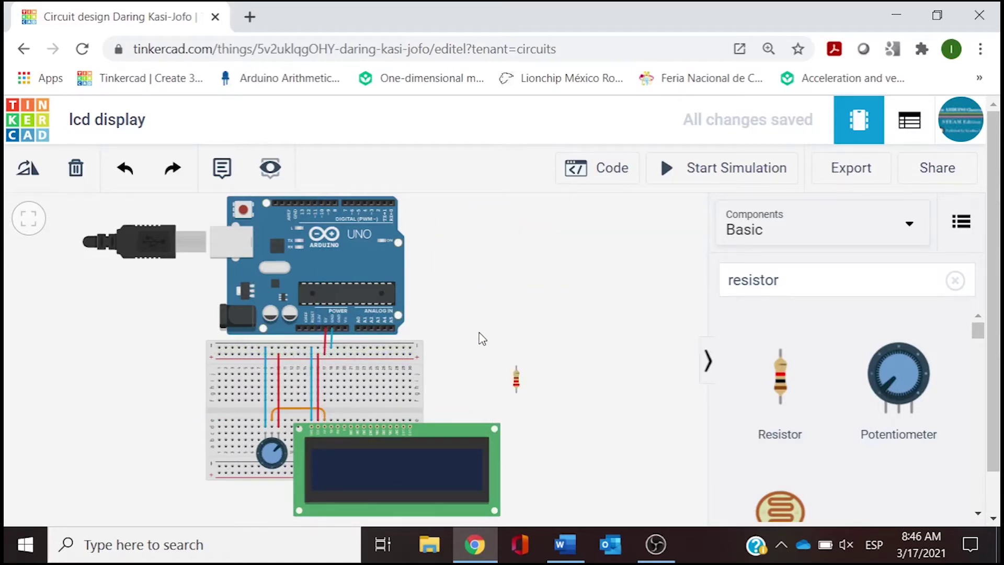
# - Connect the LCD's fourth pin (RS) column to the Arduino's digital pin 12 with a green wire
pyautogui.click(331, 418)
pyautogui.click(309, 203)
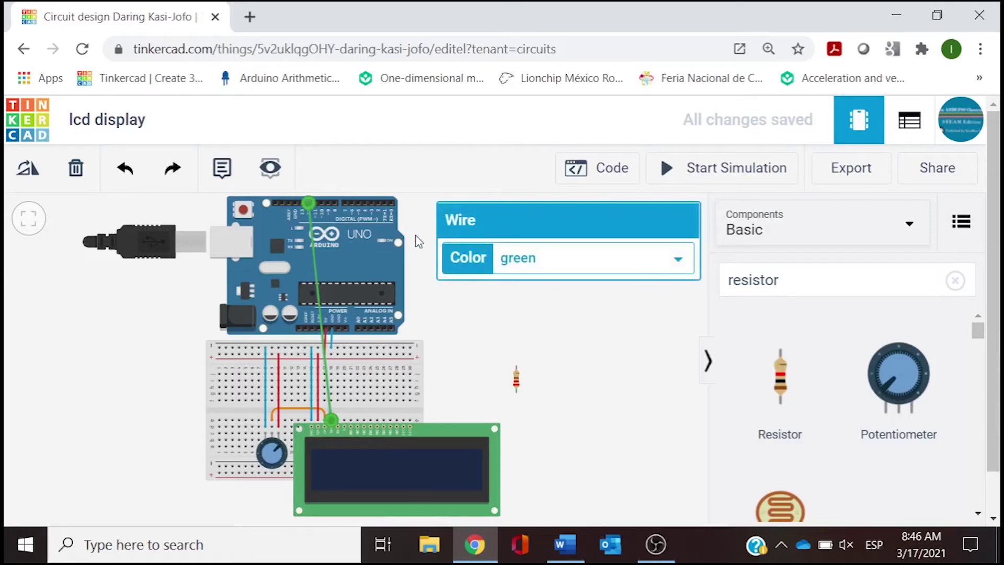
pyautogui.click(477, 316)
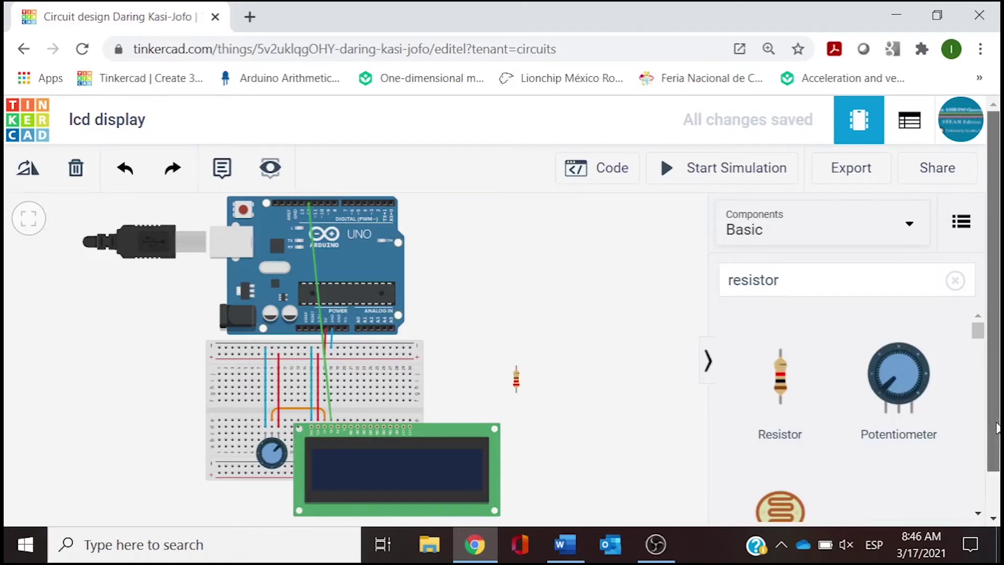
# - Bend the green wire near the Arduino's digital pin 12 so it leaves the pin toward the left, past pin 13
pyautogui.click(310, 219)
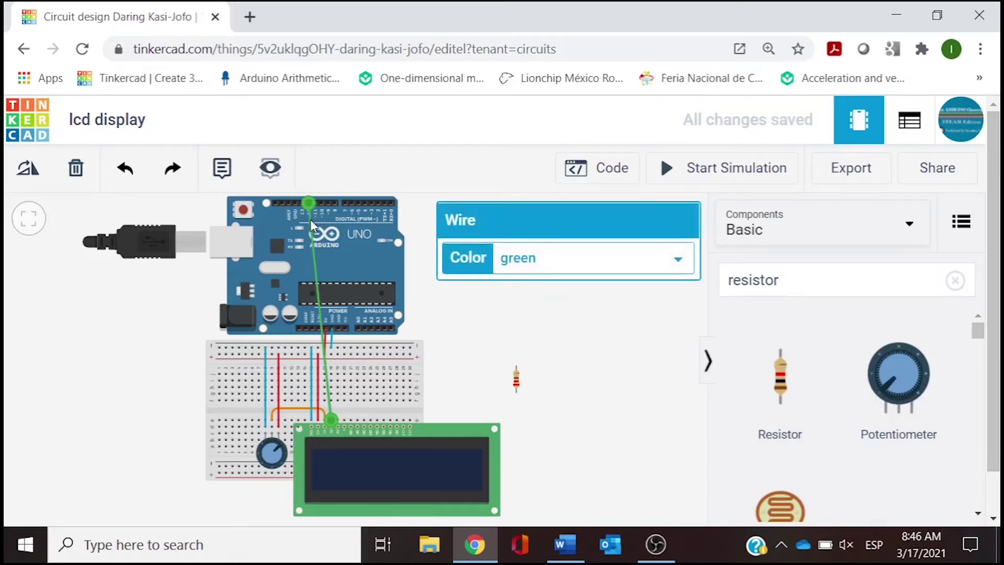
pyautogui.moveTo(309, 219); pyautogui.dragTo(316, 200)
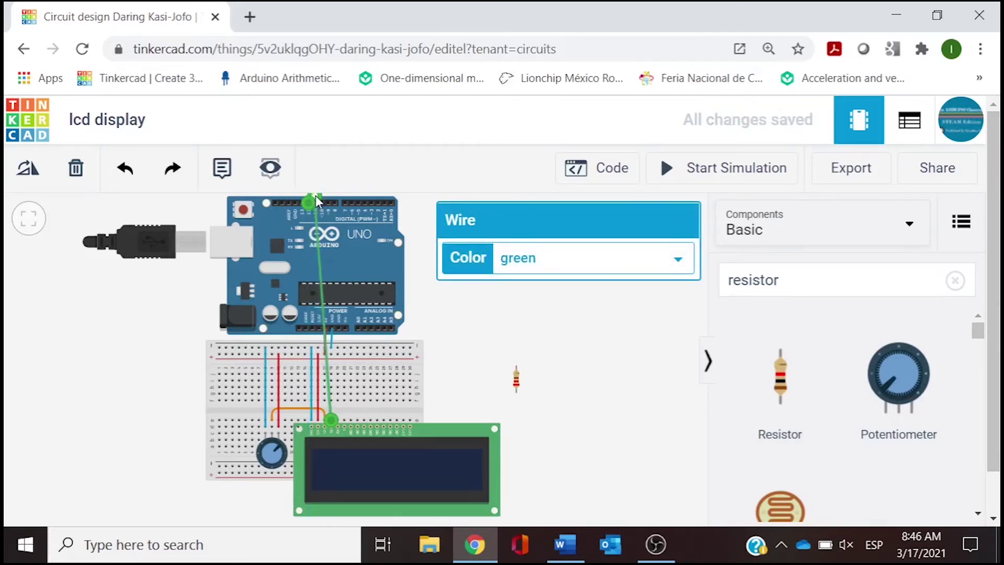
pyautogui.click(154, 293)
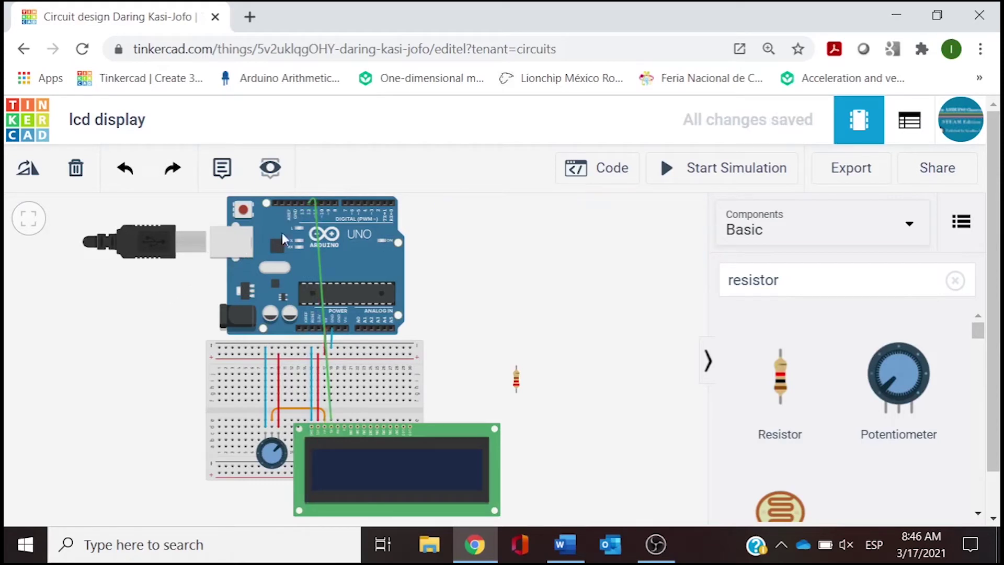
pyautogui.click(315, 202)
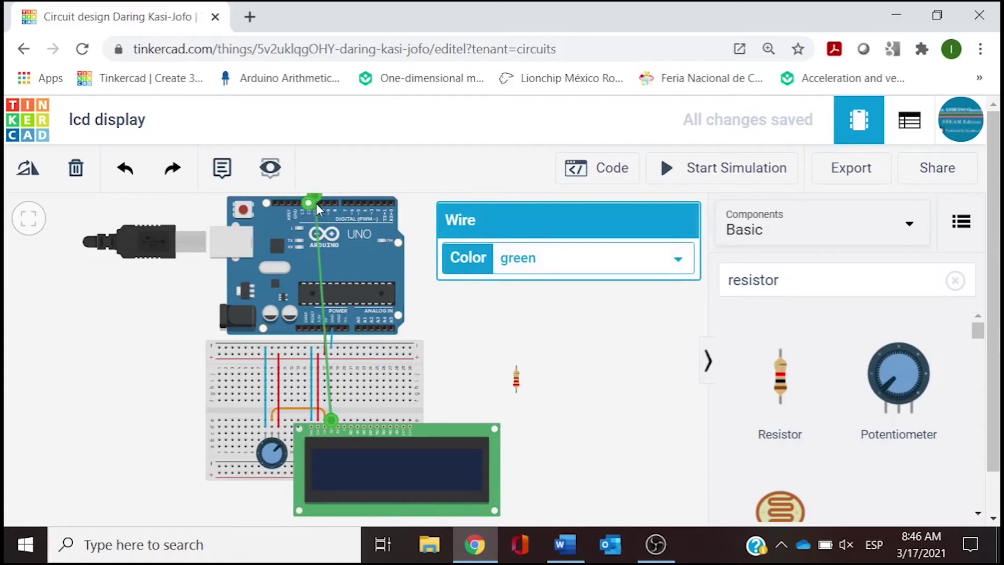
pyautogui.moveTo(315, 196); pyautogui.dragTo(296, 199)
pyautogui.click(161, 299)
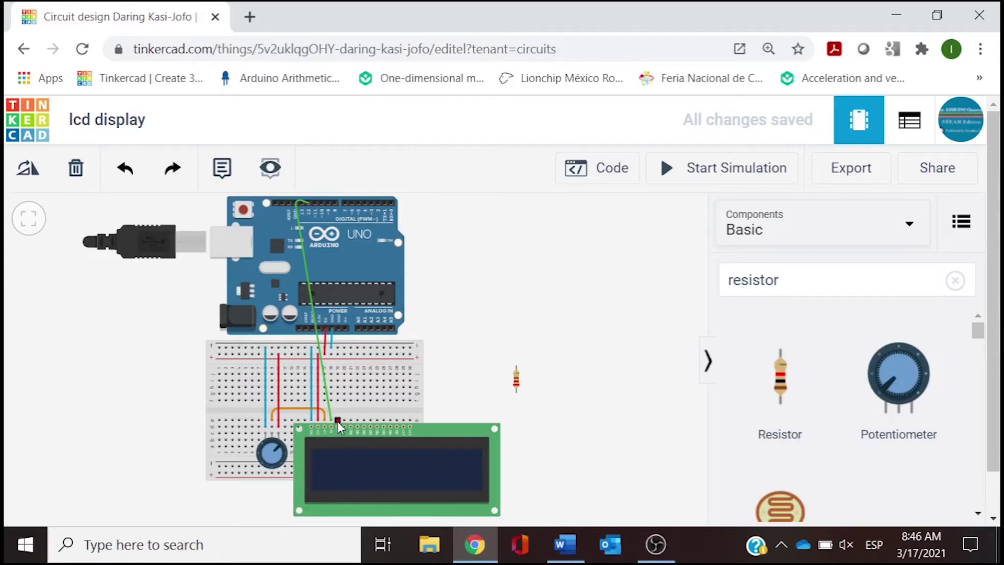
# - Wire the LCD's fifth pin (RW) column to the breadboard's upper negative rail and color the wire blue
pyautogui.click(338, 420)
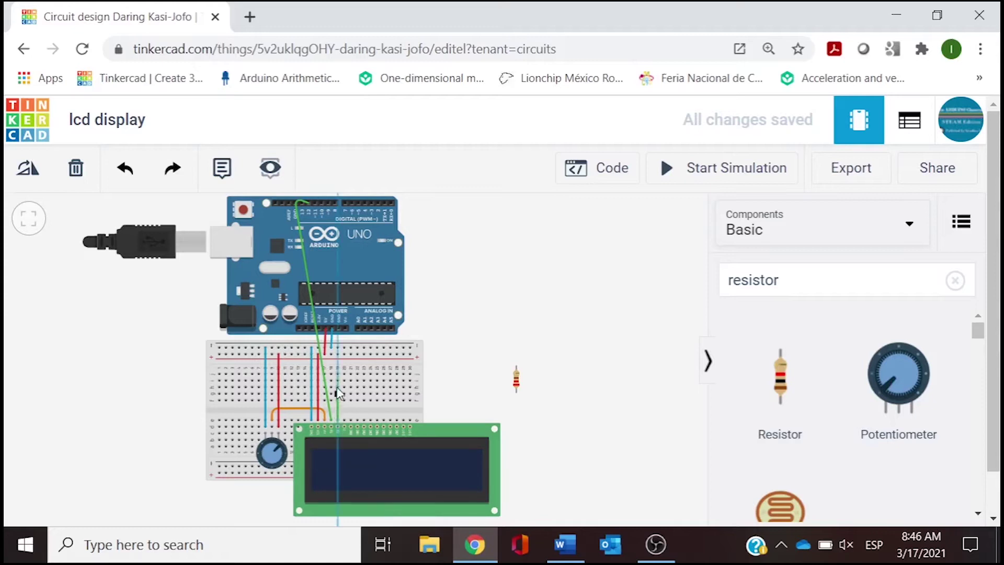
pyautogui.click(337, 348)
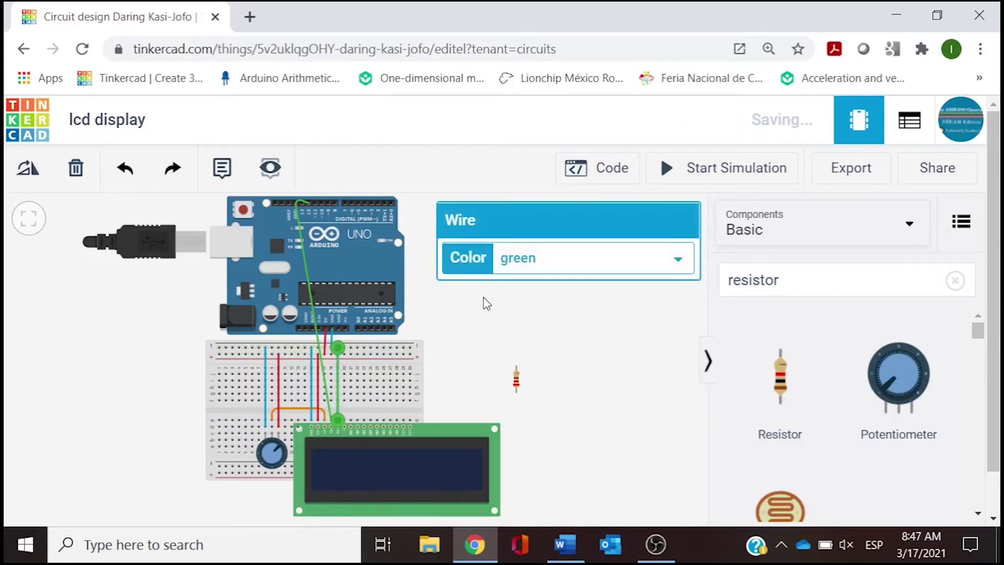
pyautogui.click(510, 264)
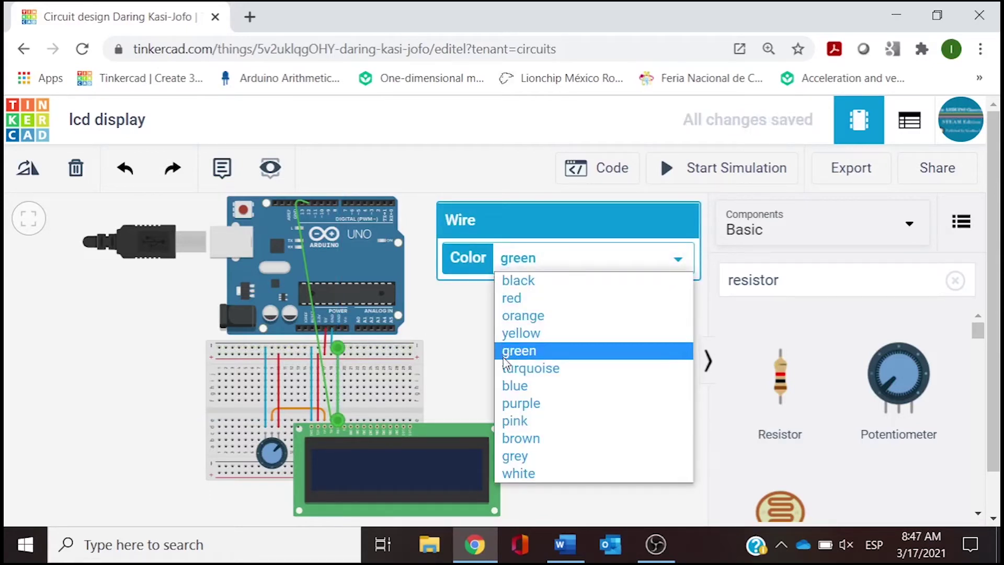
pyautogui.press('Escape')
pyautogui.click(459, 376)
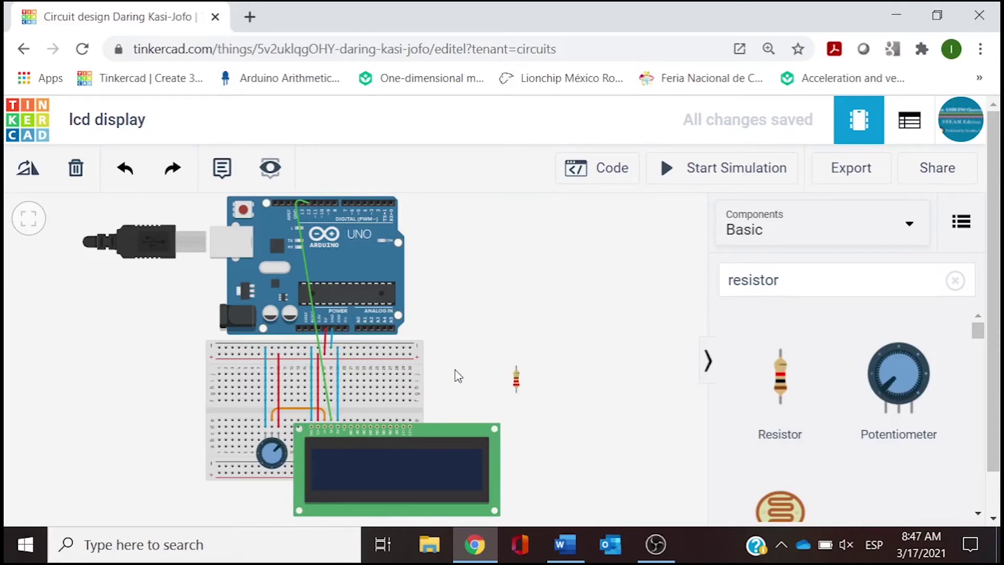
# - Wire the LCD's sixth pin (E) column to the Arduino's digital pin 11 and color the wire purple
pyautogui.click(343, 419)
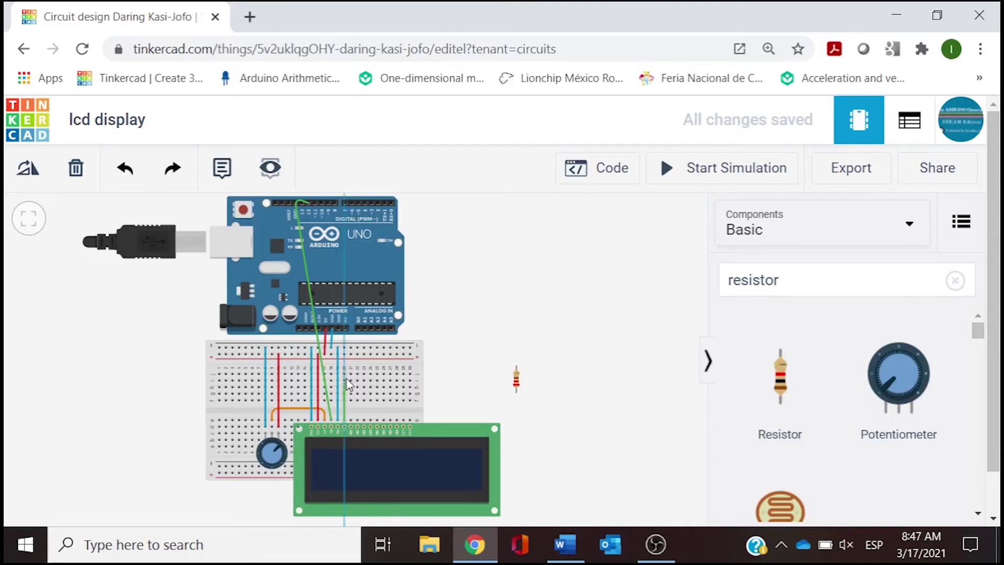
pyautogui.click(338, 328)
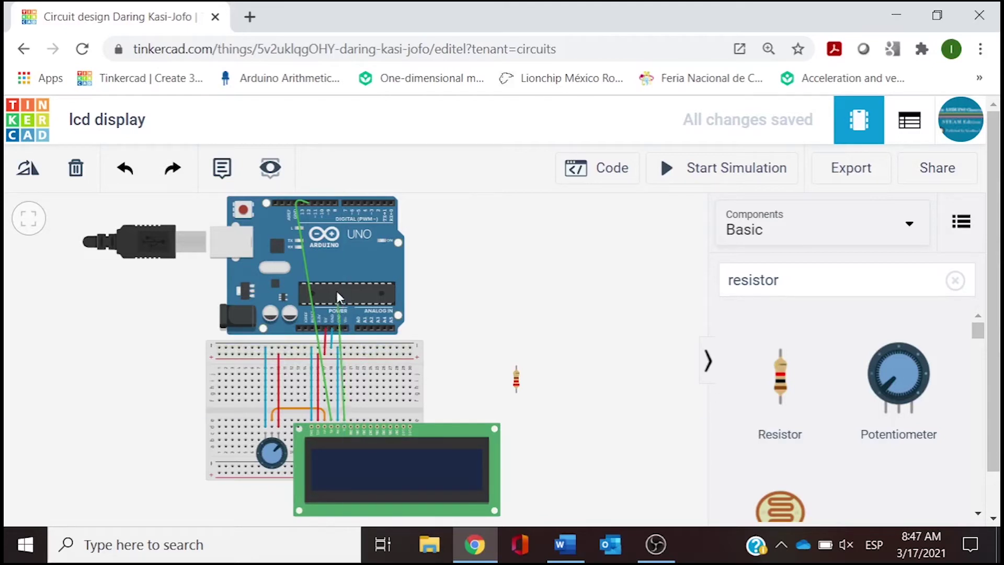
pyautogui.click(315, 203)
pyautogui.click(505, 257)
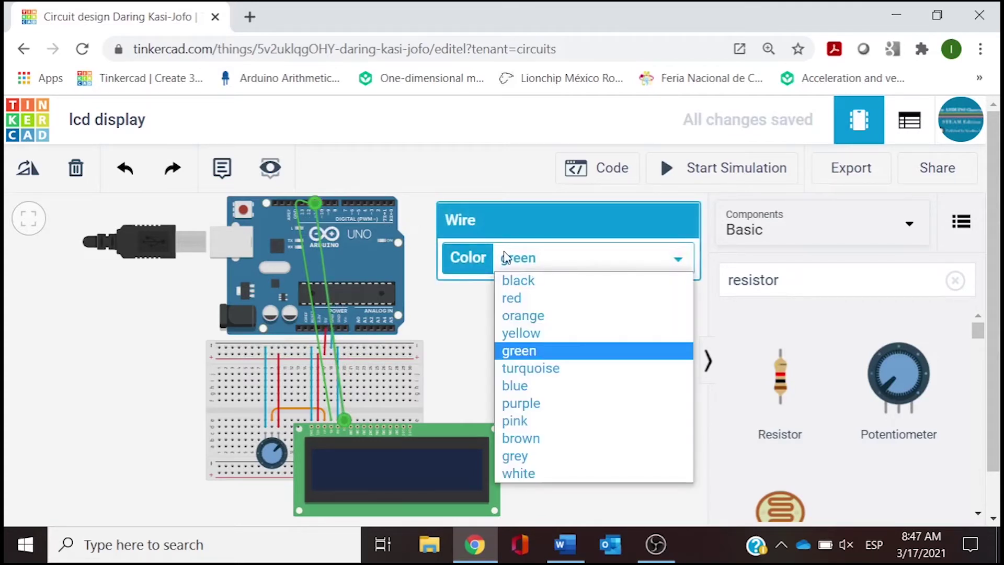
pyautogui.click(523, 403)
pyautogui.click(476, 329)
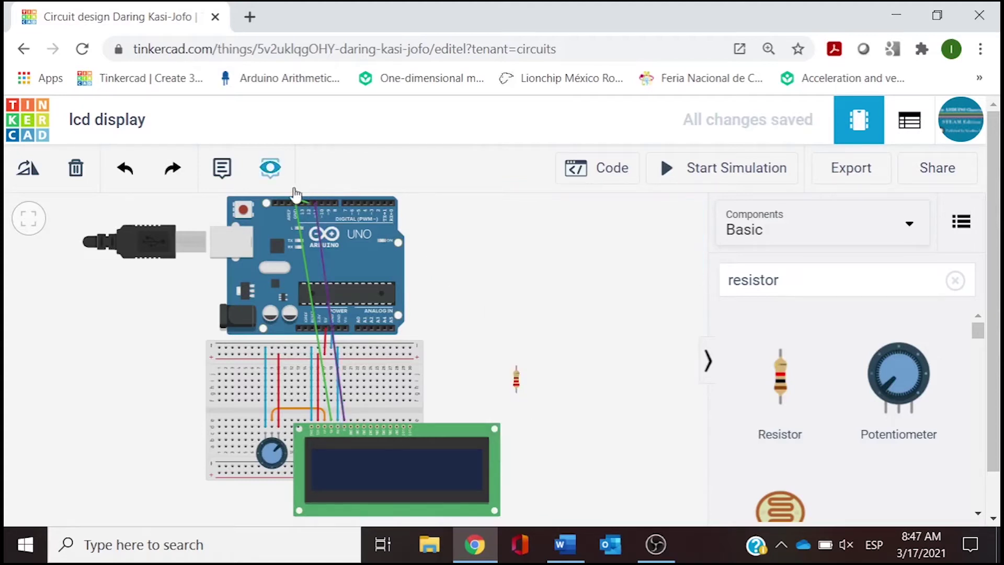
# - Bend the purple wire to the right just beside digital pin 11 and again over the Arduino's chip, straight above the LCD's sixth pin
pyautogui.click(320, 228)
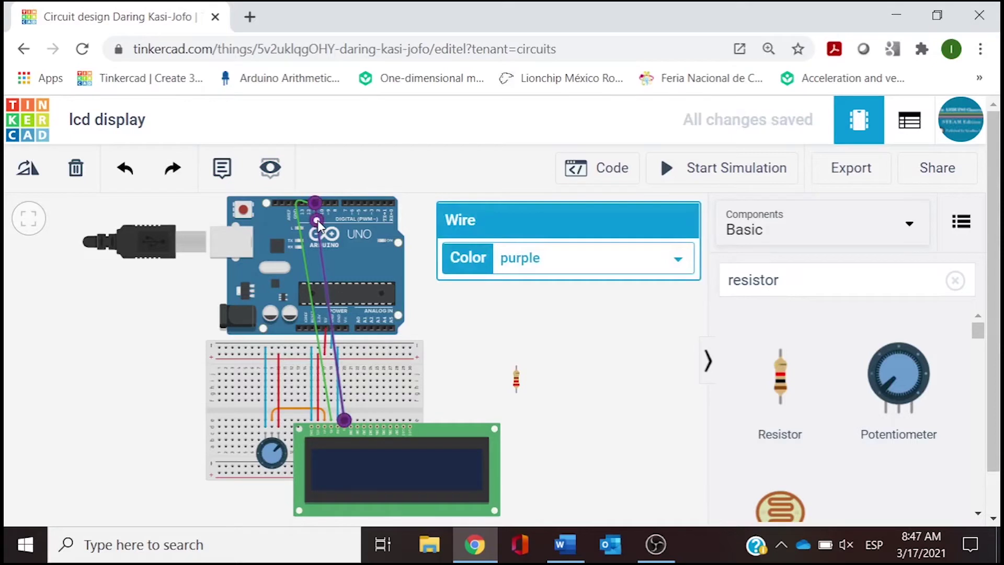
pyautogui.moveTo(328, 195); pyautogui.dragTo(326, 199)
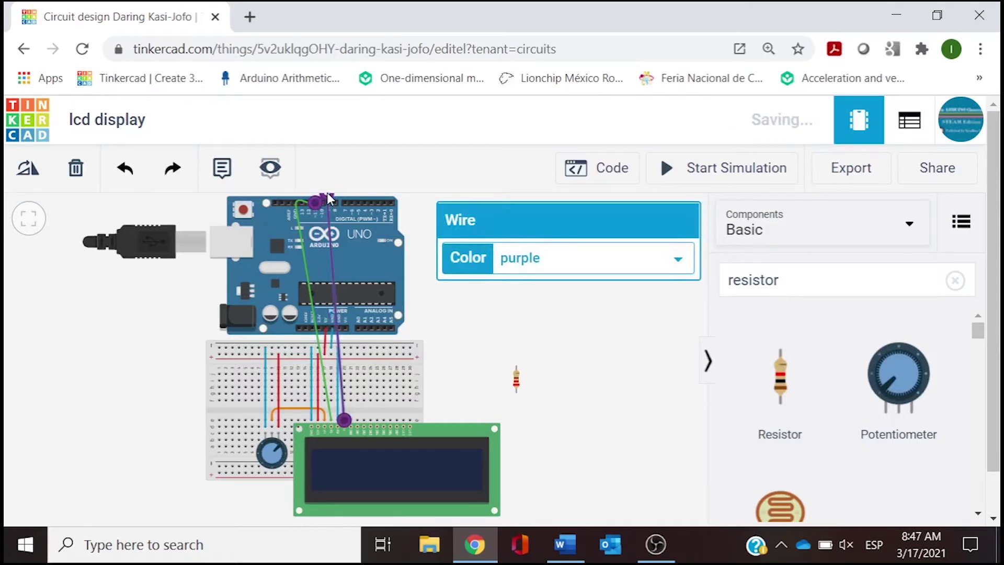
pyautogui.click(438, 314)
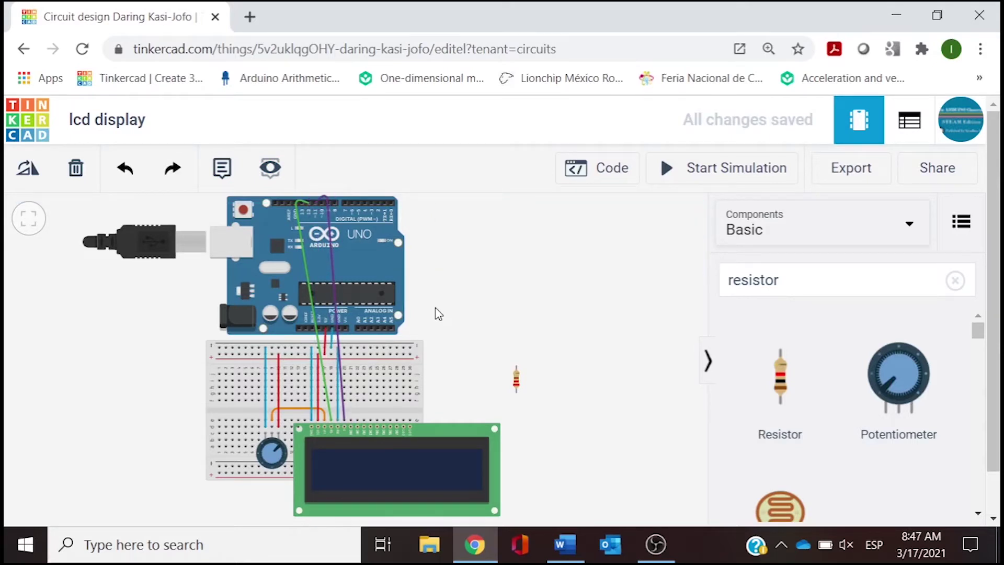
pyautogui.click(334, 290)
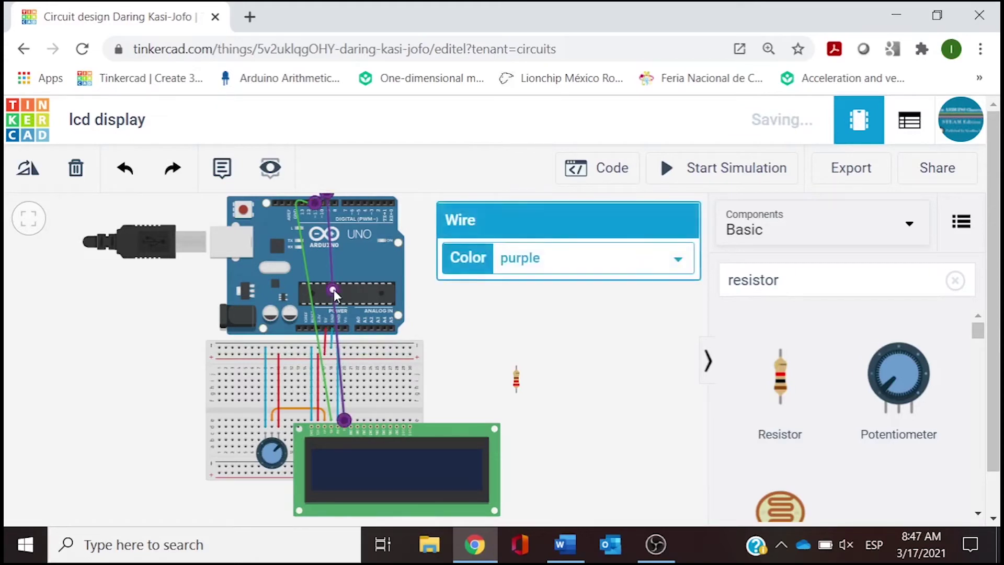
pyautogui.moveTo(333, 290); pyautogui.dragTo(343, 286)
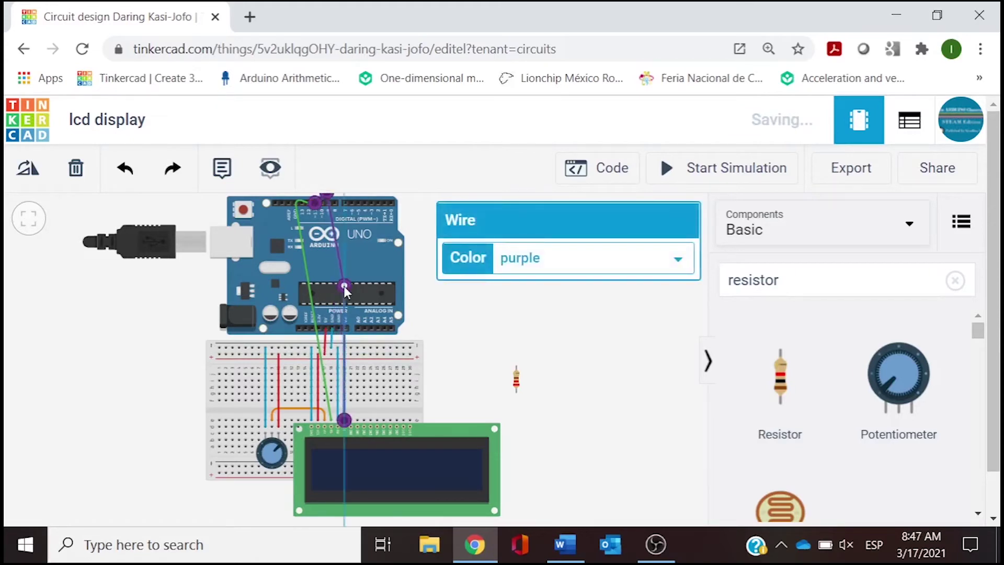
pyautogui.click(446, 328)
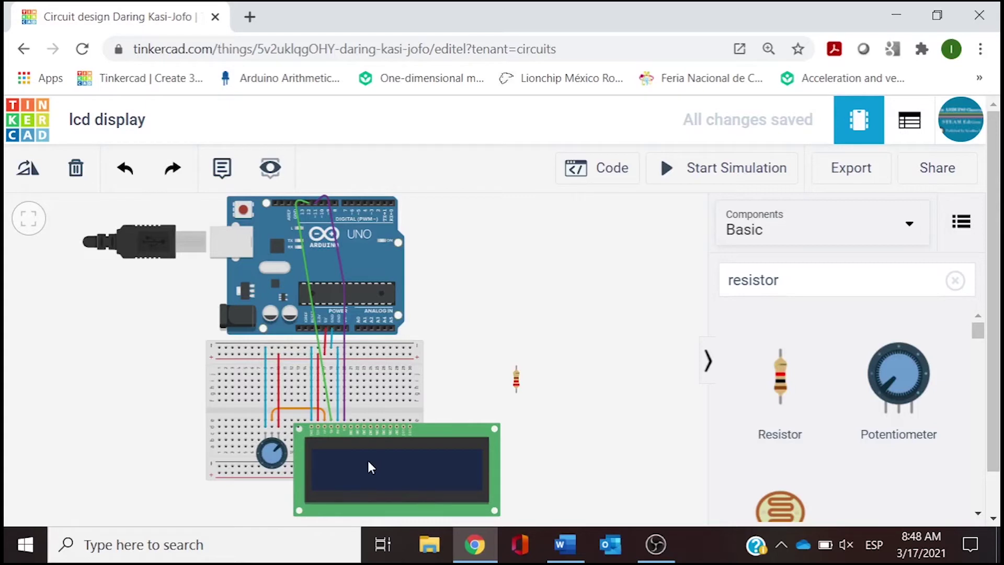
# - Wire the LCD's sixteenth pin column to the breadboard's upper negative rail and color the wire blue
pyautogui.click(410, 420)
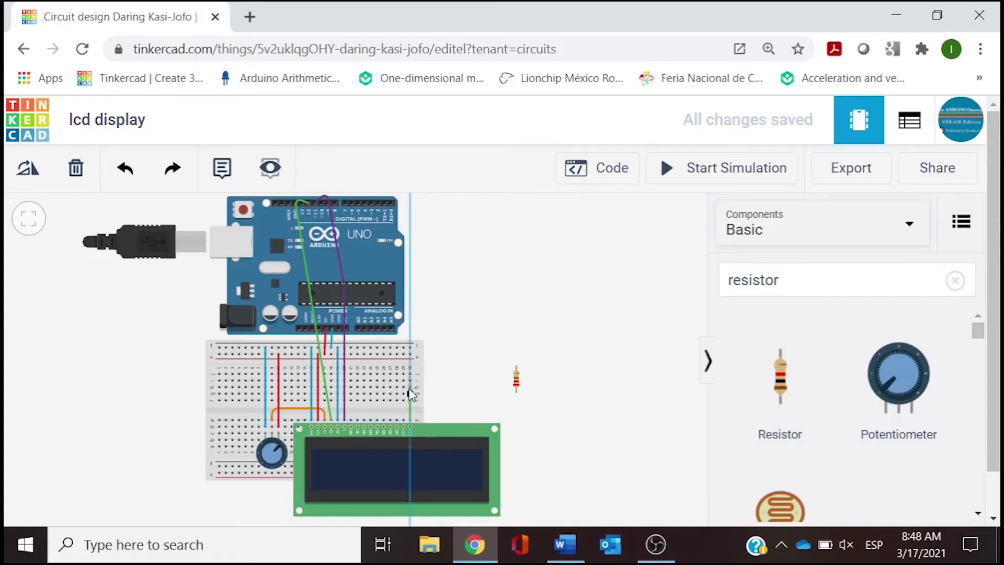
pyautogui.click(409, 347)
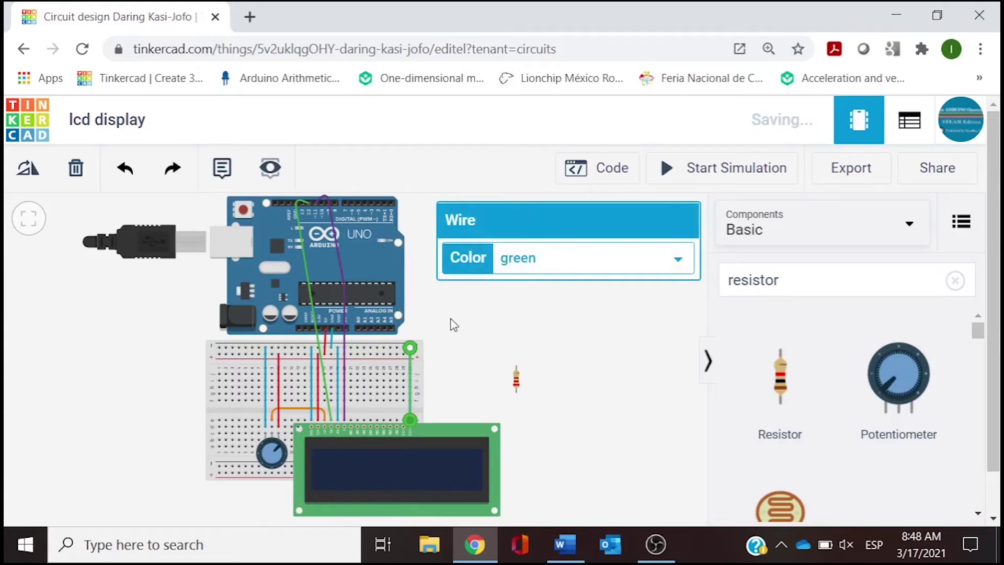
pyautogui.click(505, 268)
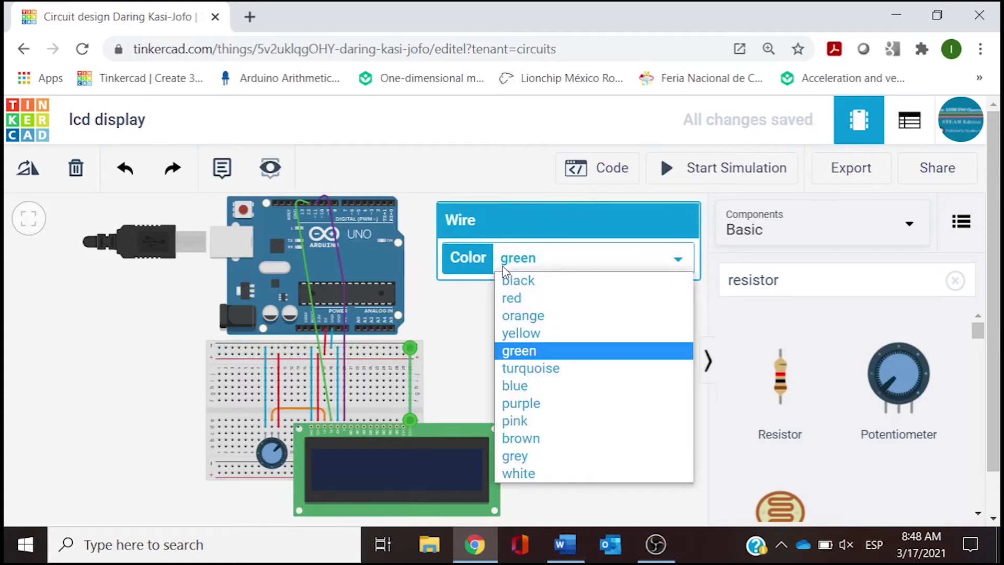
pyautogui.click(514, 386)
pyautogui.click(467, 367)
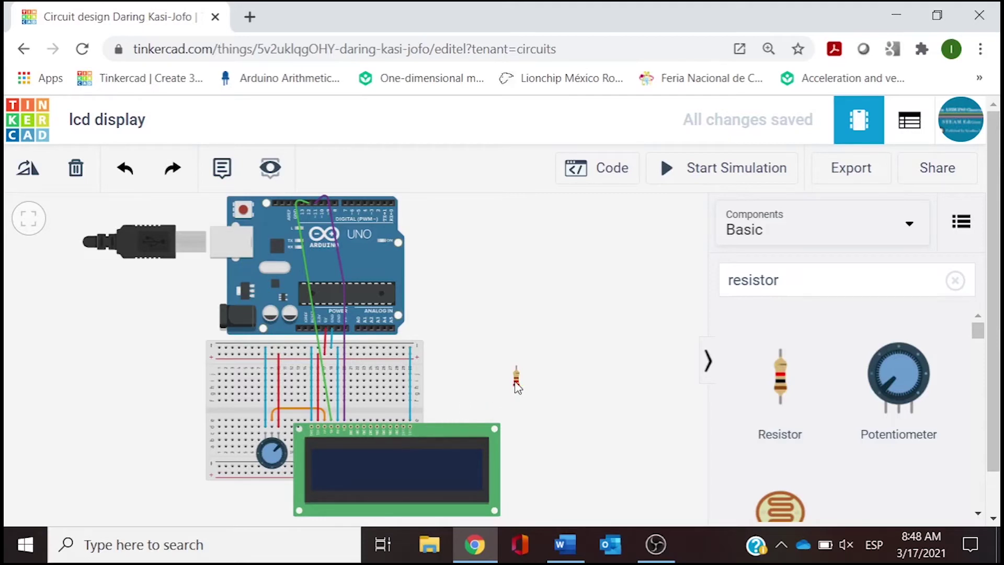
# - Place the 220 Ω resistor vertically in the LCD's fifteenth pin column, across the breadboard's center gap
pyautogui.moveTo(518, 387); pyautogui.dragTo(426, 408)
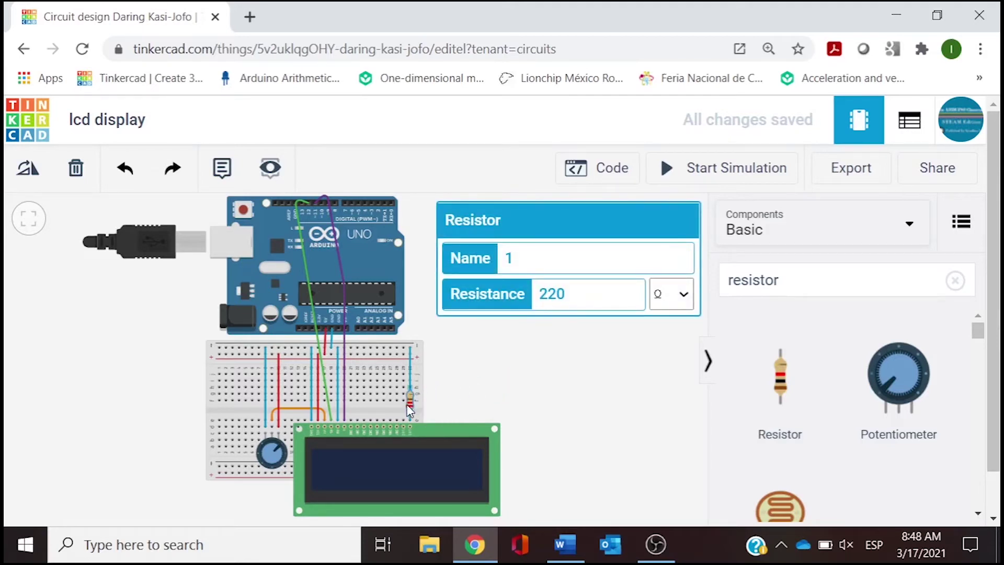
pyautogui.moveTo(404, 404); pyautogui.dragTo(404, 408)
pyautogui.click(450, 408)
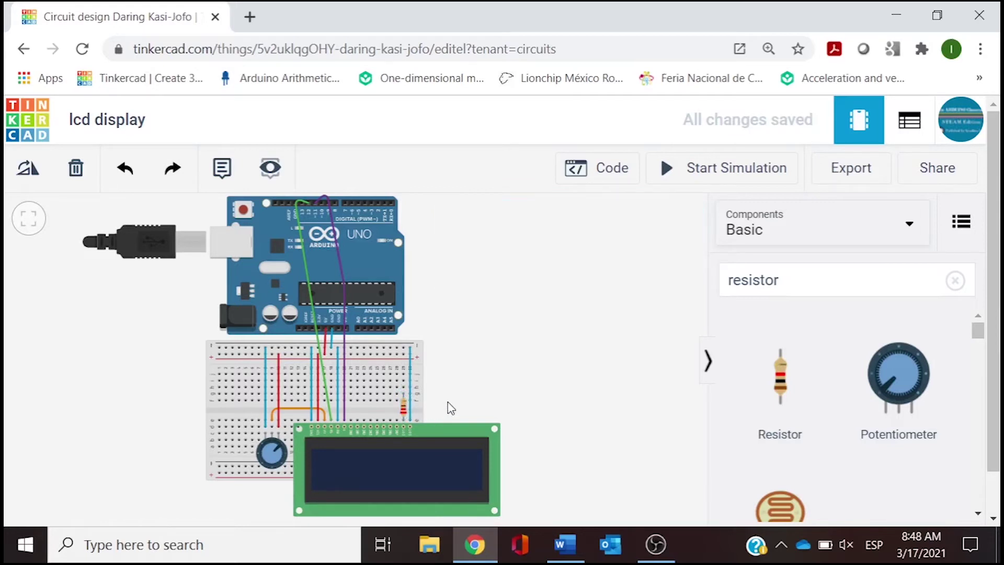
# - Wire the resistor's upper end to the breadboard's upper positive rail and color the wire red
pyautogui.click(403, 387)
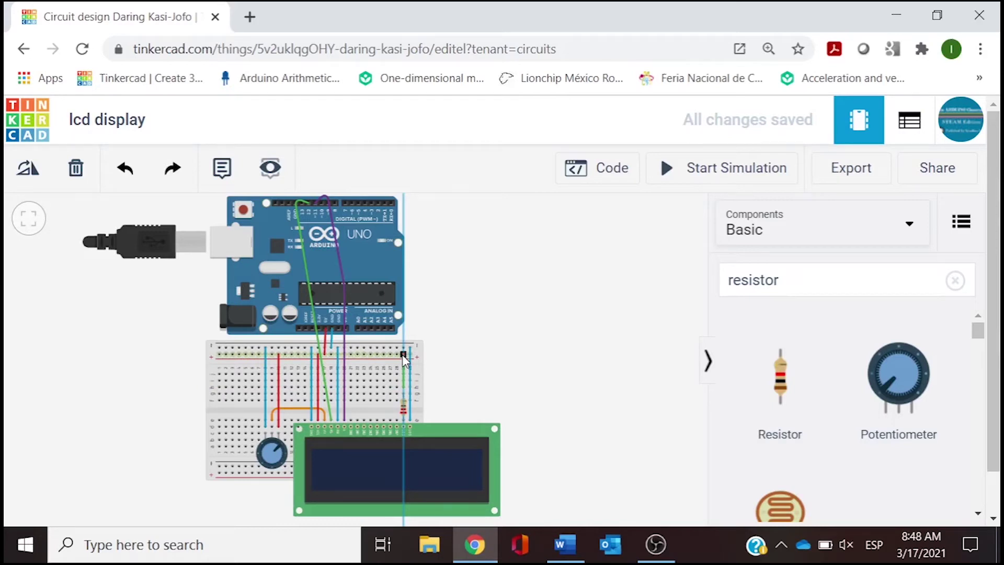
pyautogui.click(403, 354)
pyautogui.click(510, 263)
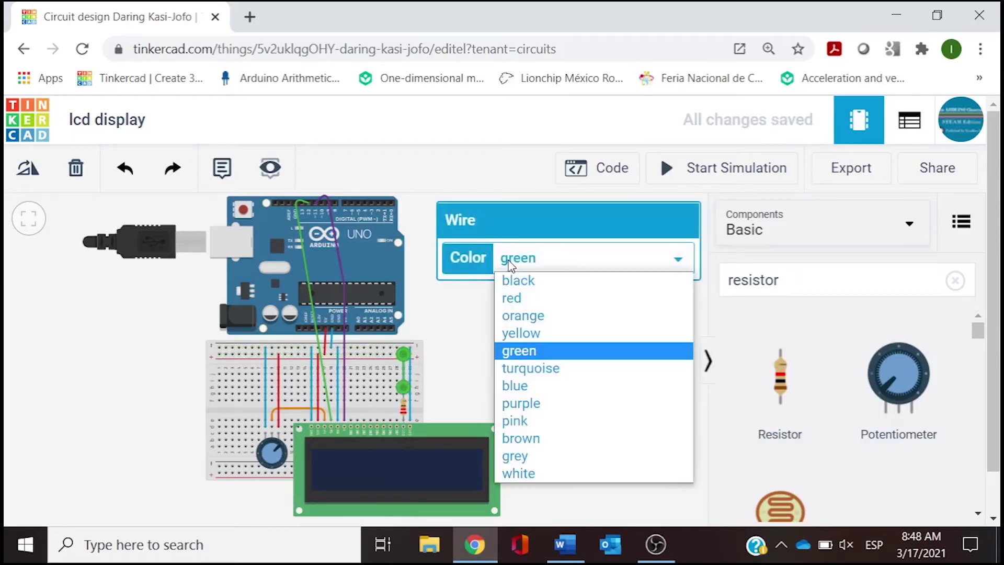
pyautogui.click(511, 297)
pyautogui.click(526, 337)
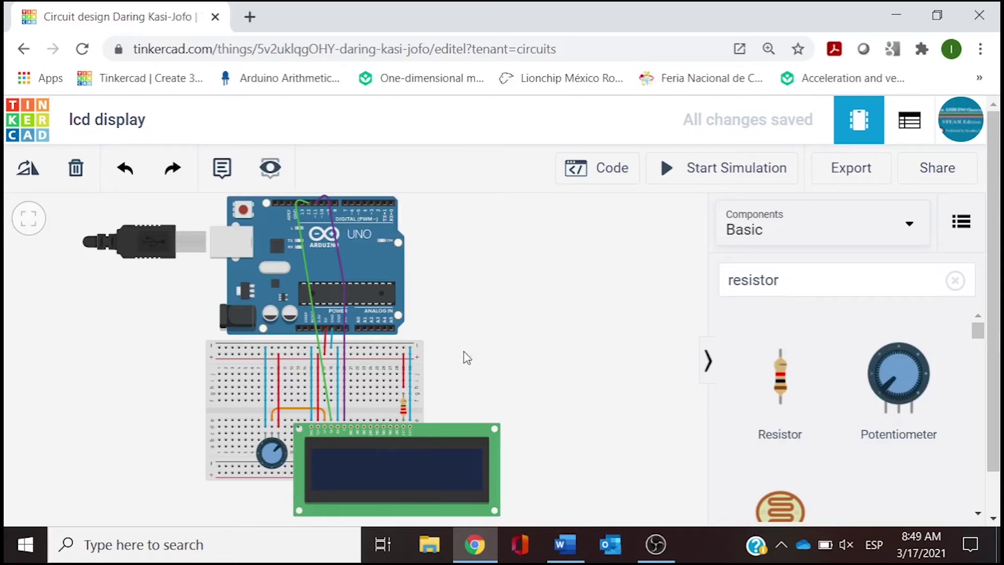
# - Run the simulation, turn the potentiometer knob to adjust the LCD's contrast, and stop the simulation
pyautogui.click(678, 183)
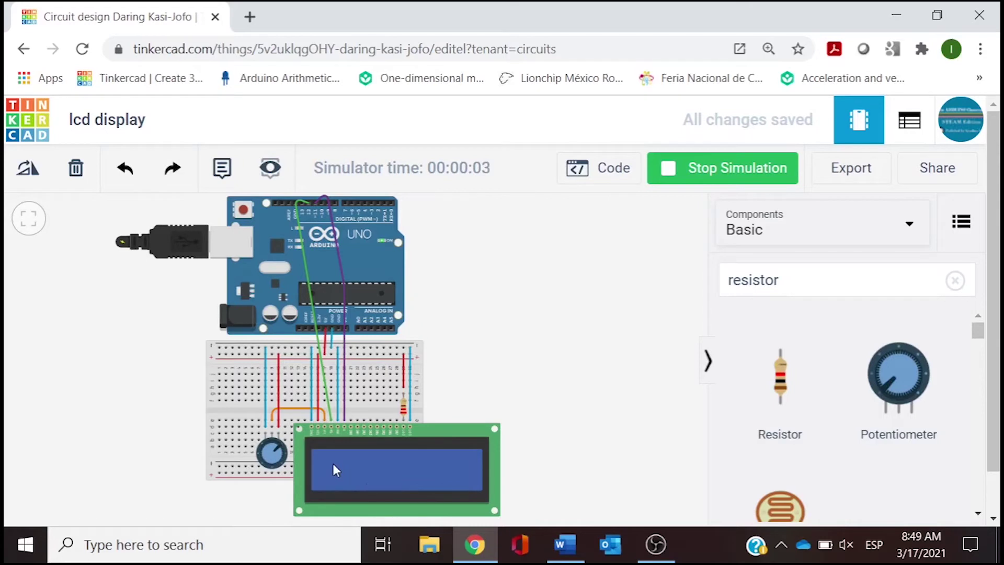
pyautogui.moveTo(274, 448)
pyautogui.mouseDown()
pyautogui.moveTo(282, 456)
pyautogui.moveTo(265, 466)
pyautogui.moveTo(276, 451)
pyautogui.mouseUp()
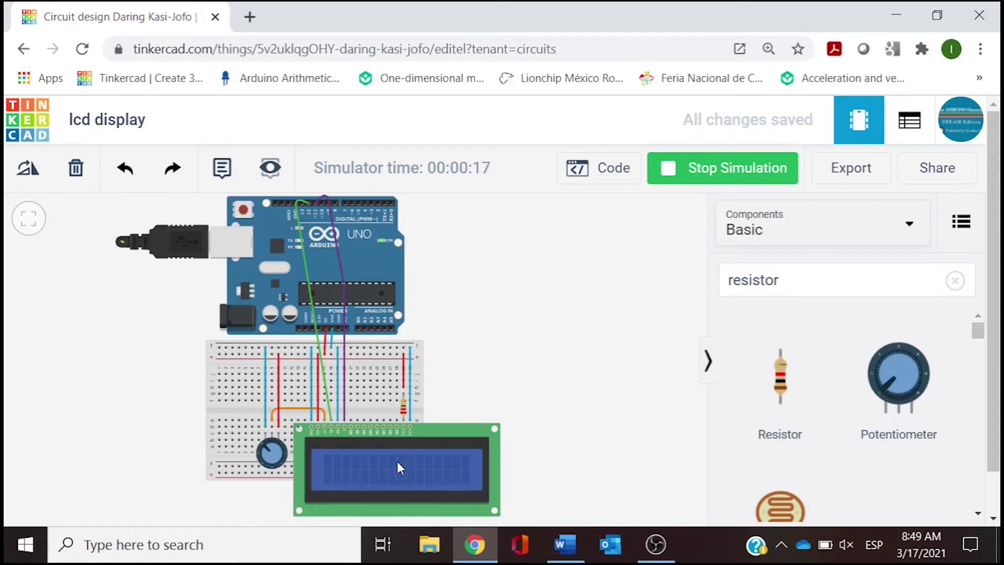
pyautogui.click(684, 167)
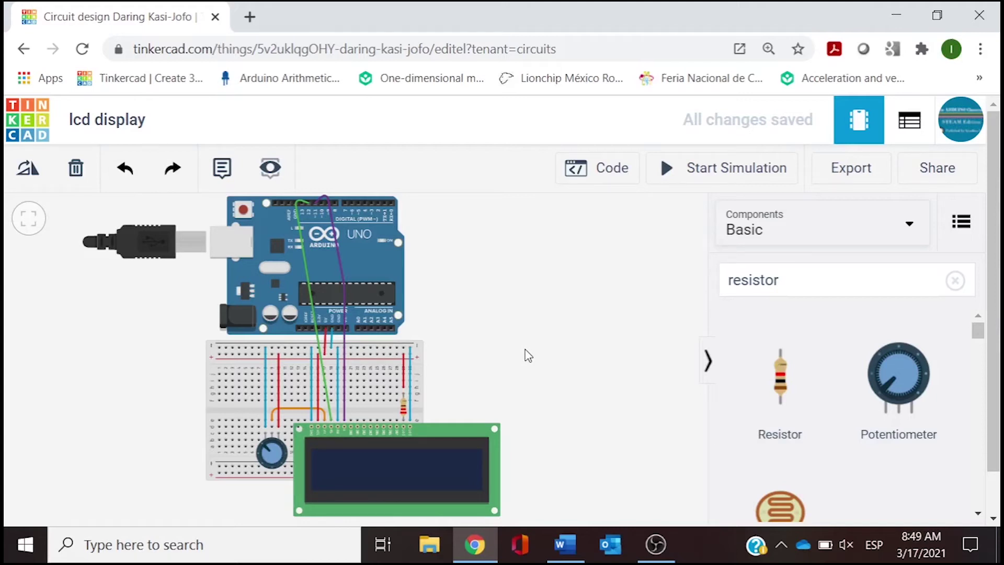
# - Wire the LCD's fourteenth pin (DB7) column to the Arduino's digital pin 2 and color the wire pink
pyautogui.click(397, 417)
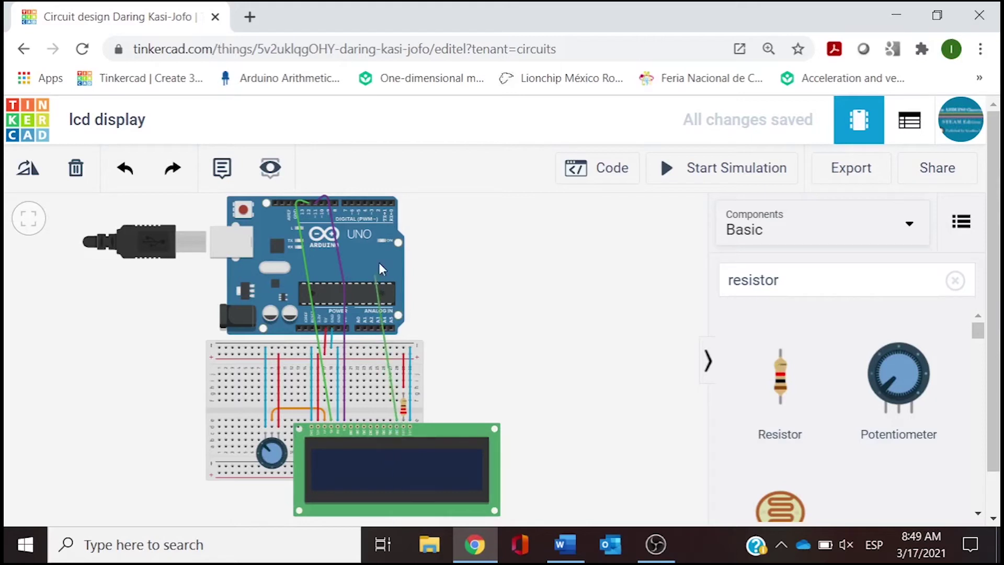
pyautogui.click(379, 204)
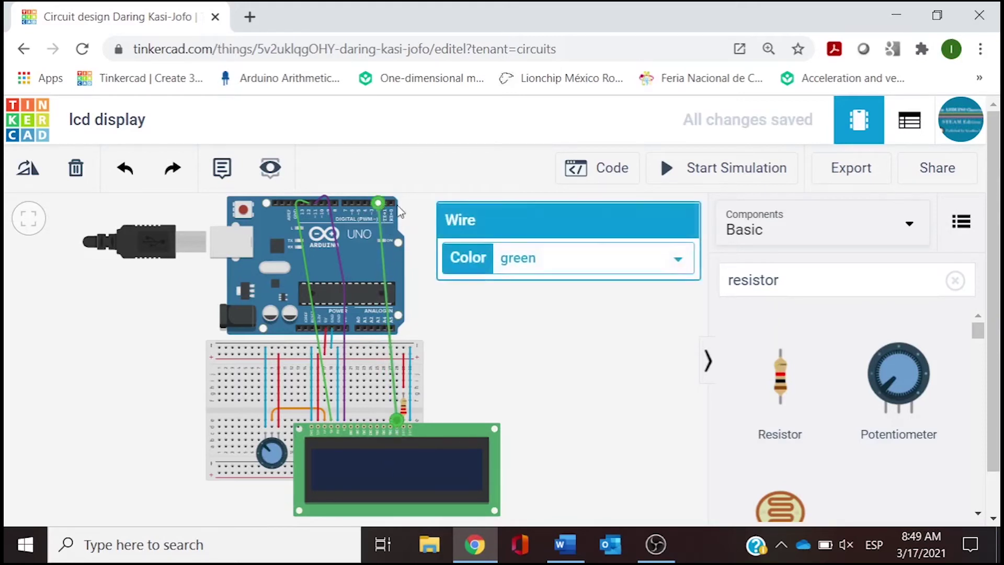
pyautogui.click(569, 257)
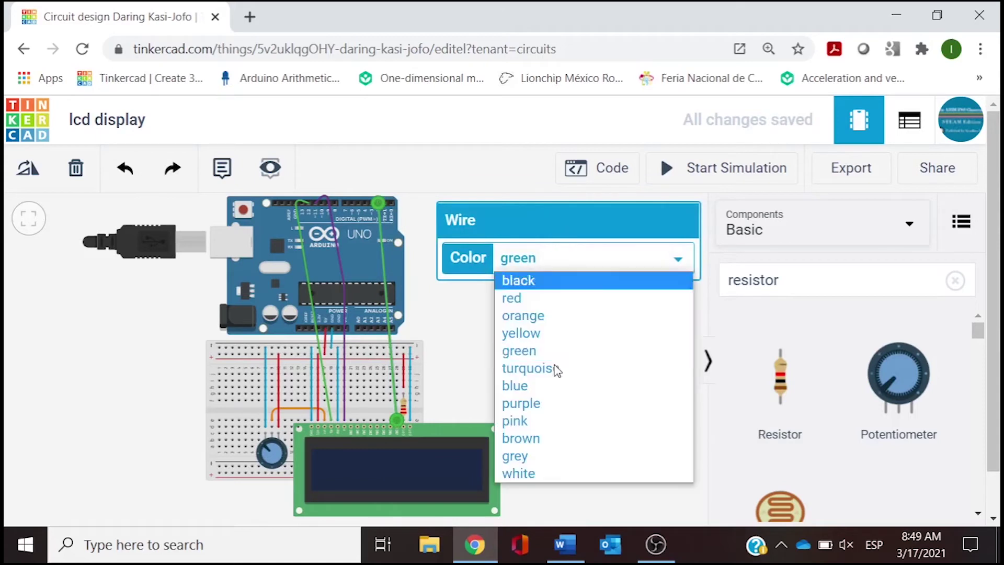
pyautogui.click(550, 420)
pyautogui.click(538, 408)
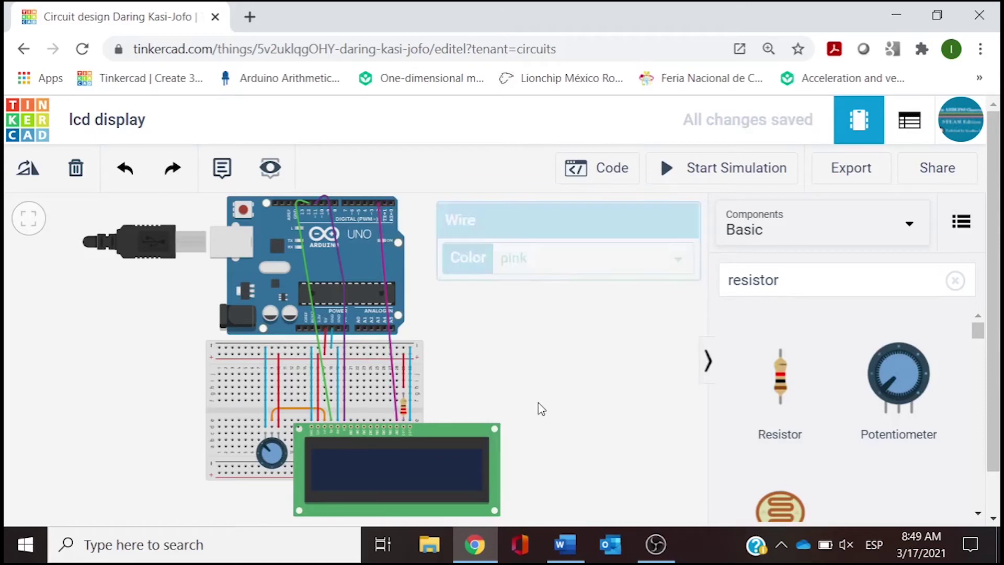
# - Wire the LCD's thirteenth pin (DB6) column to the Arduino's digital pin 3 and color the wire yellow
pyautogui.click(390, 424)
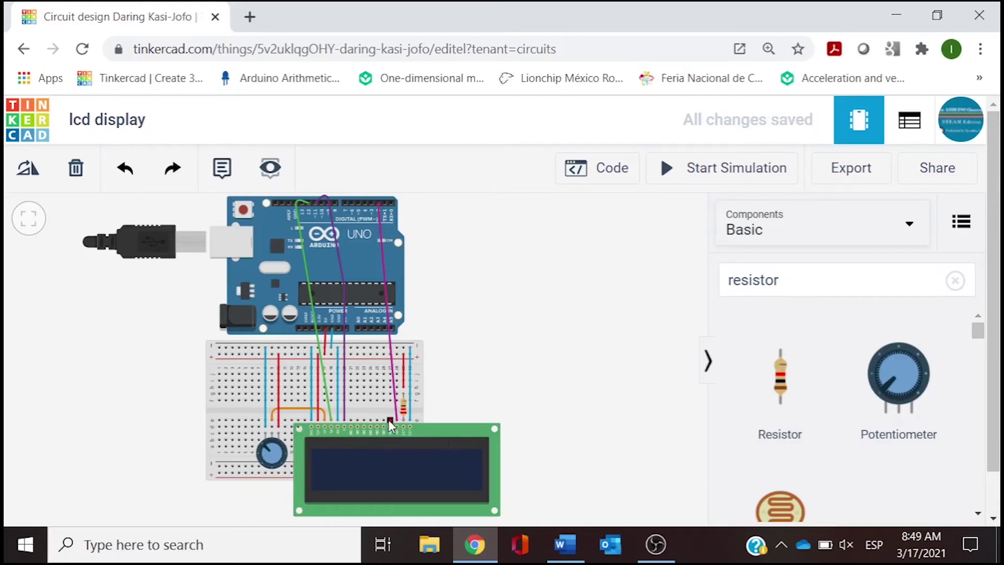
pyautogui.click(371, 202)
pyautogui.click(507, 253)
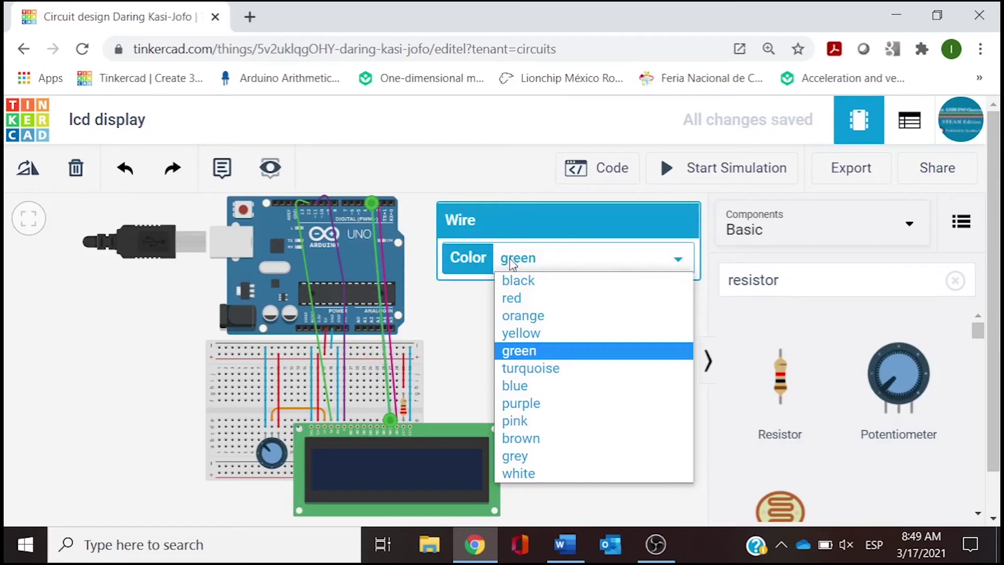
pyautogui.click(521, 333)
pyautogui.click(528, 347)
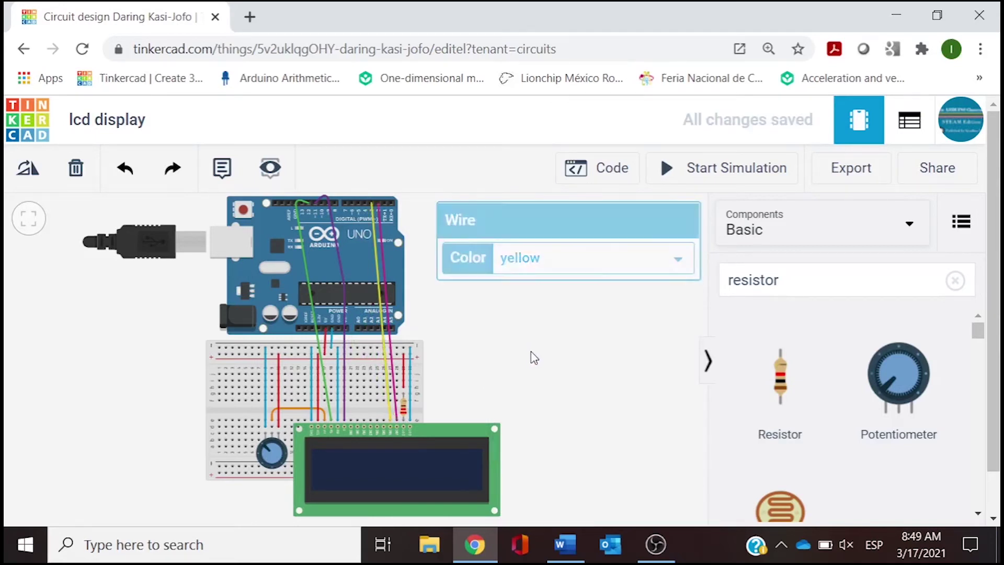
# - Wire the LCD's twelfth pin (DB5) column to the Arduino's digital pin 4 and color the wire turquoise
pyautogui.click(384, 418)
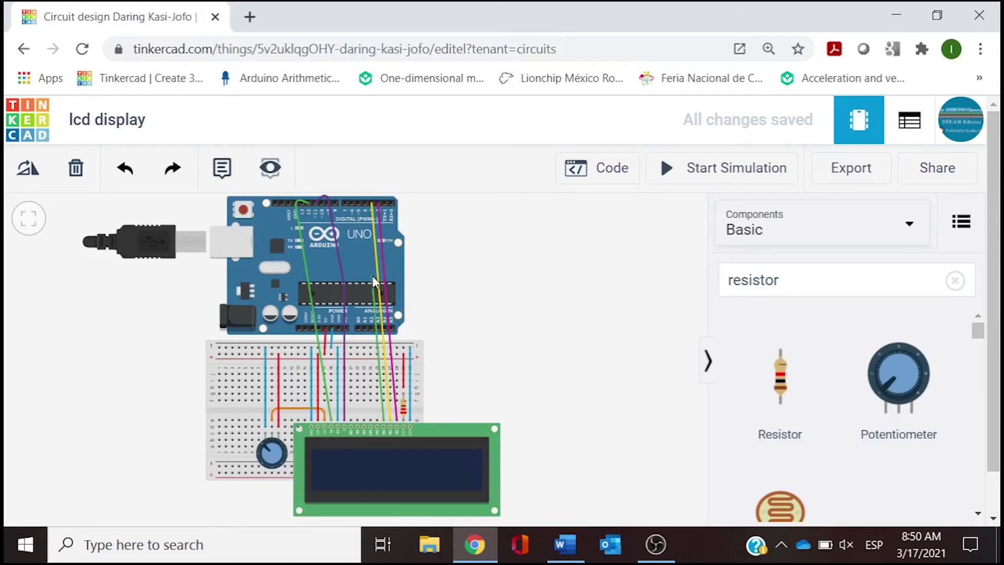
pyautogui.click(365, 204)
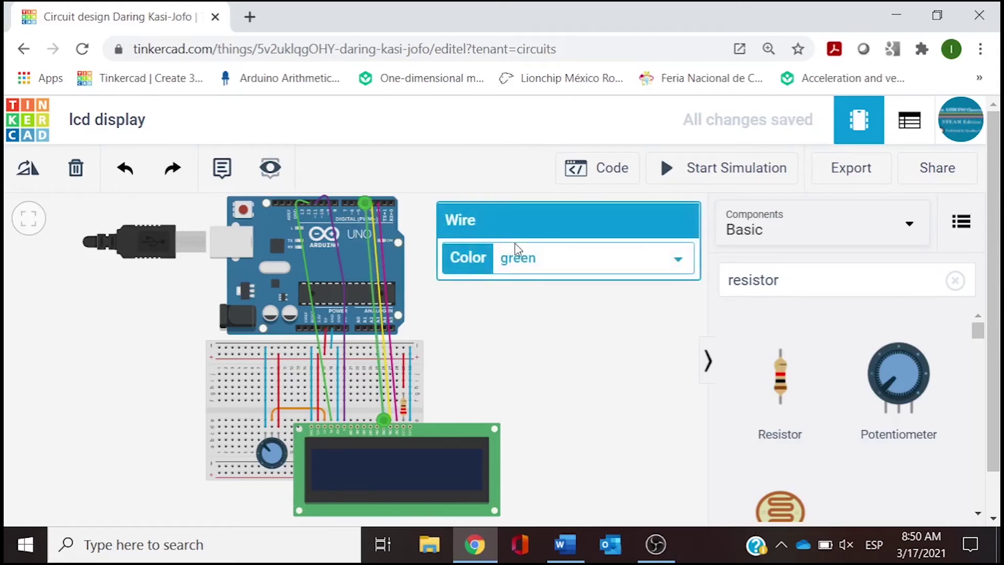
pyautogui.click(515, 256)
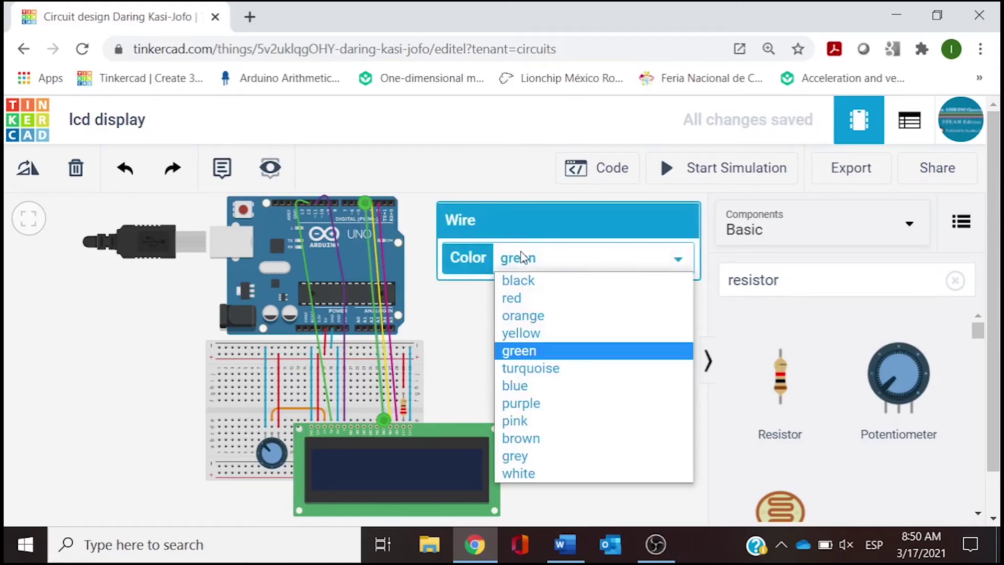
pyautogui.click(527, 368)
pyautogui.click(540, 378)
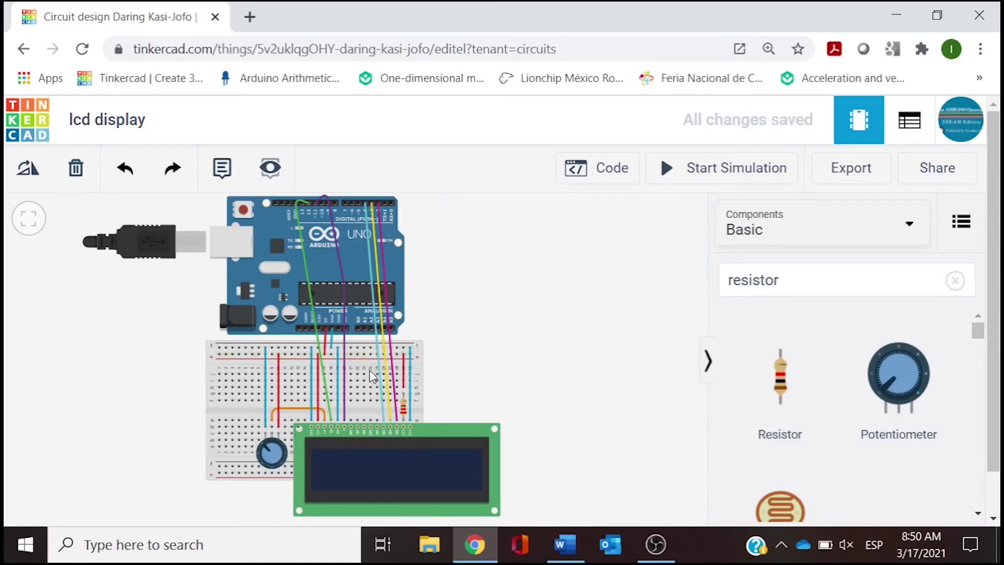
# - Wire the LCD's eleventh pin (DB4) column to the Arduino's digital pin 5 and color the wire brown
pyautogui.click(377, 419)
pyautogui.click(357, 200)
pyautogui.click(496, 259)
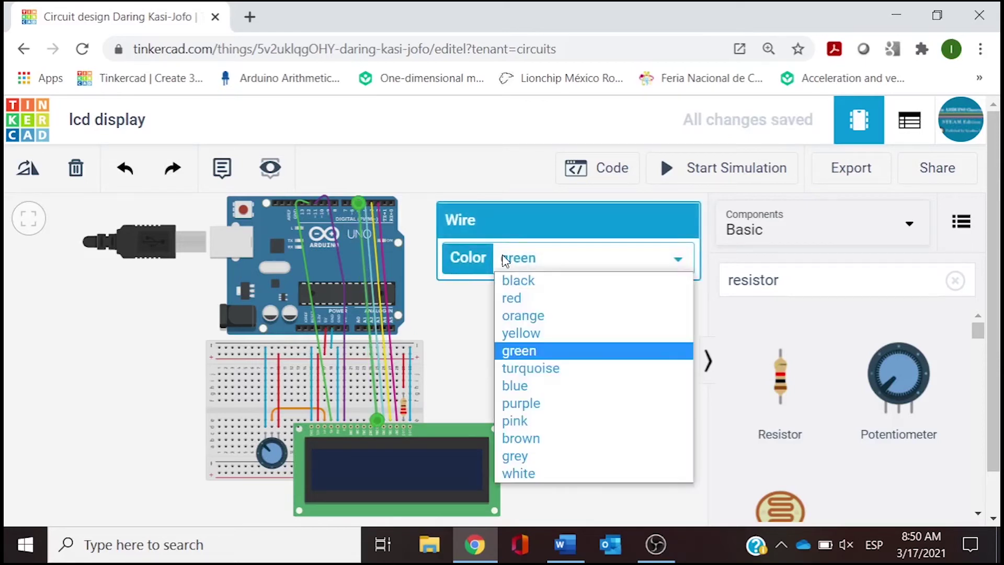
pyautogui.click(518, 437)
pyautogui.click(468, 377)
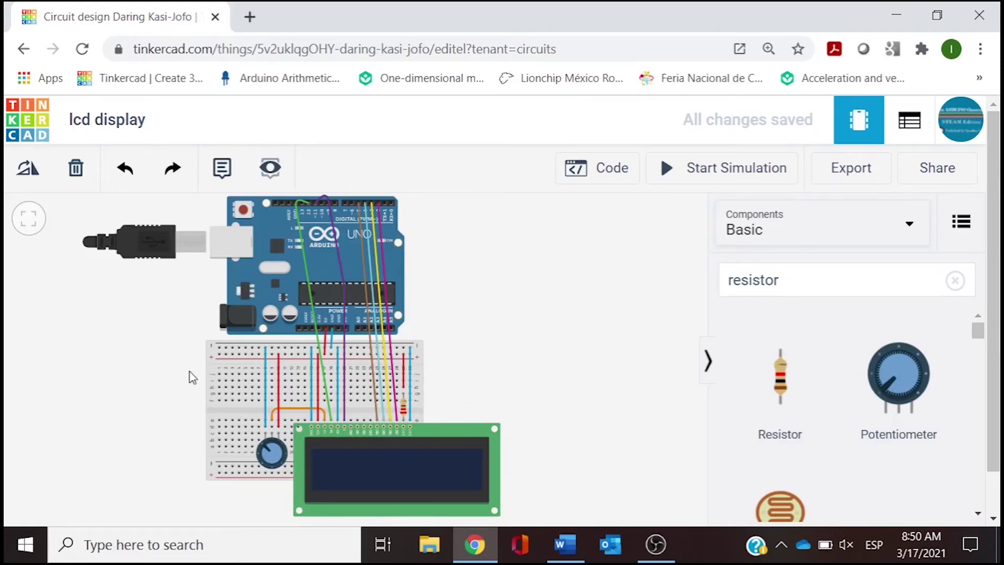
# - Open the Arduino's code in Text mode, discarding the blocks, and delete all of the default code
pyautogui.moveTo(146, 381); pyautogui.dragTo(101, 374)
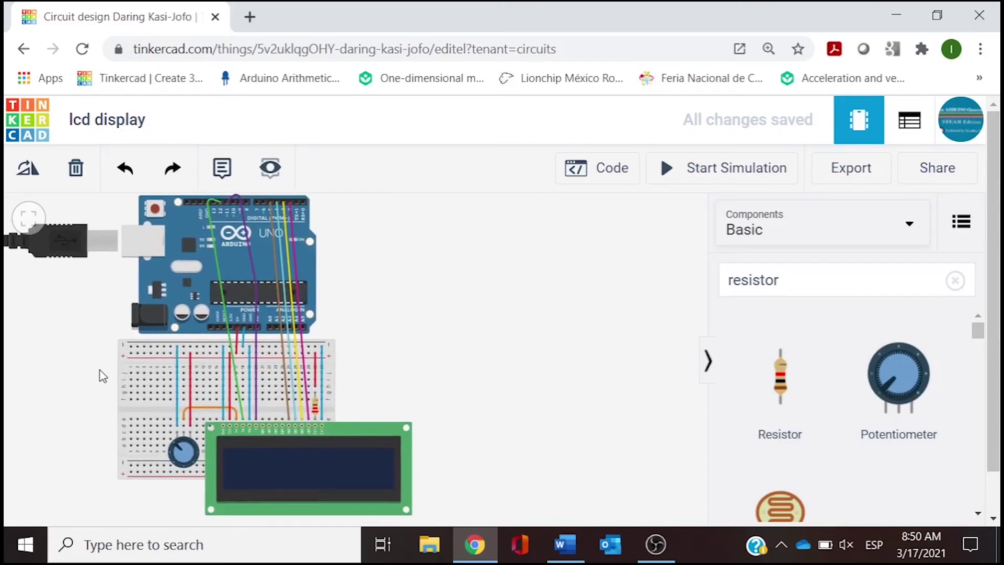
pyautogui.click(603, 170)
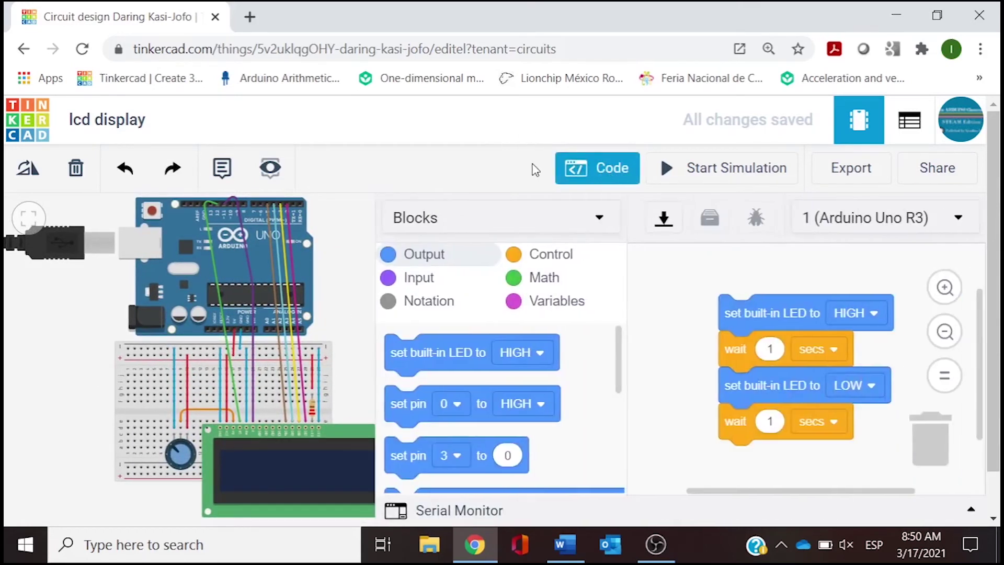
pyautogui.click(594, 218)
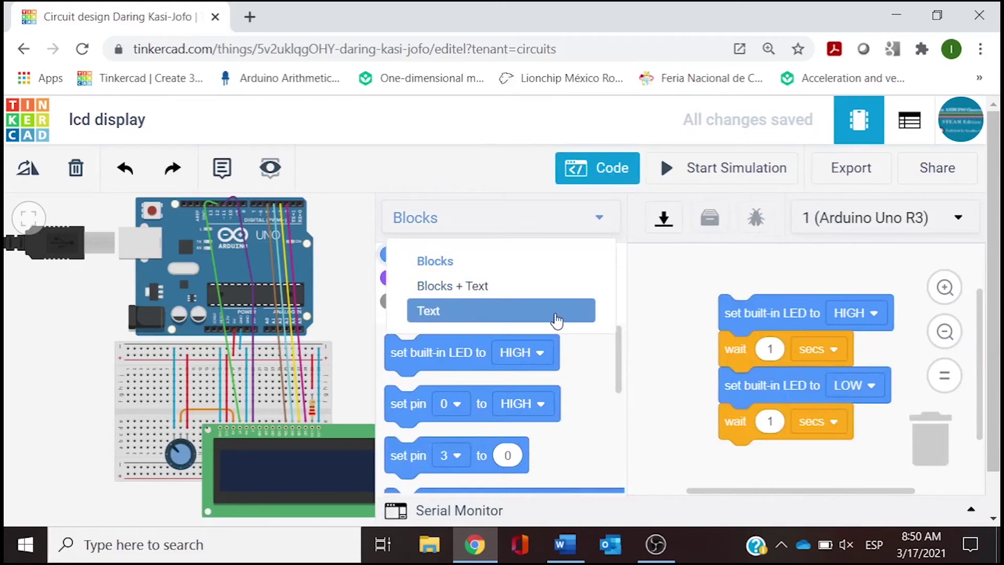
pyautogui.click(428, 312)
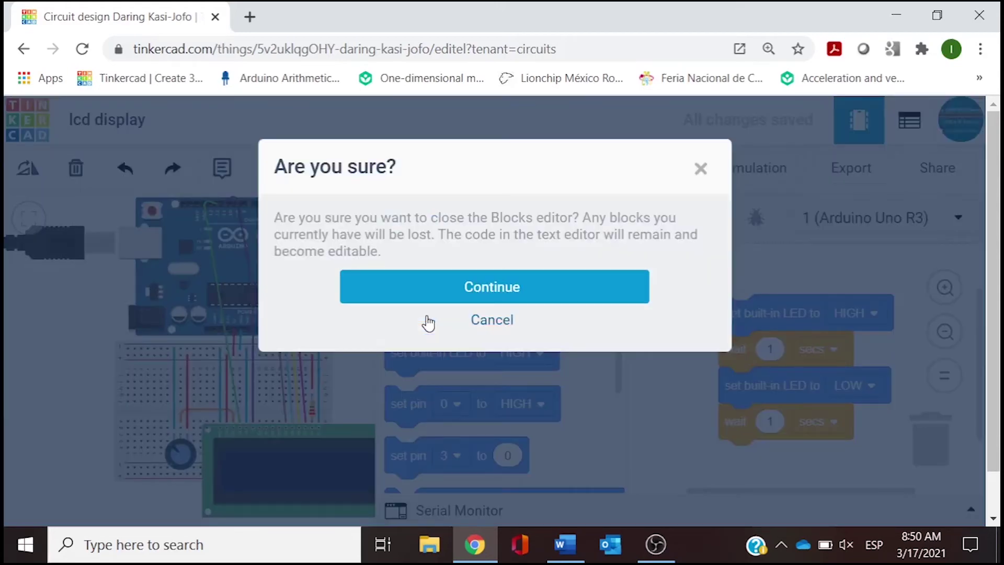
pyautogui.click(407, 293)
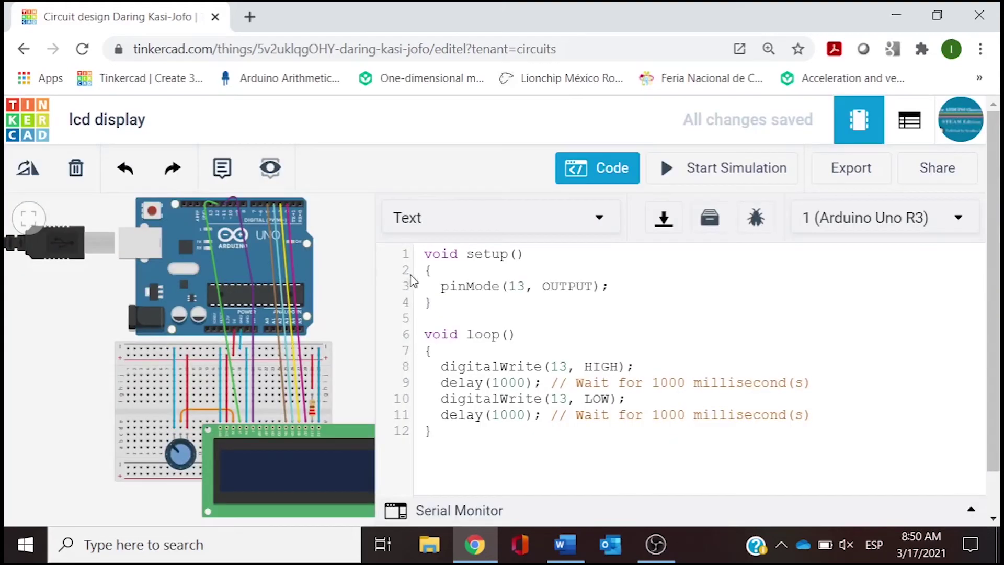
pyautogui.moveTo(421, 250); pyautogui.dragTo(471, 464)
pyautogui.press('Delete')
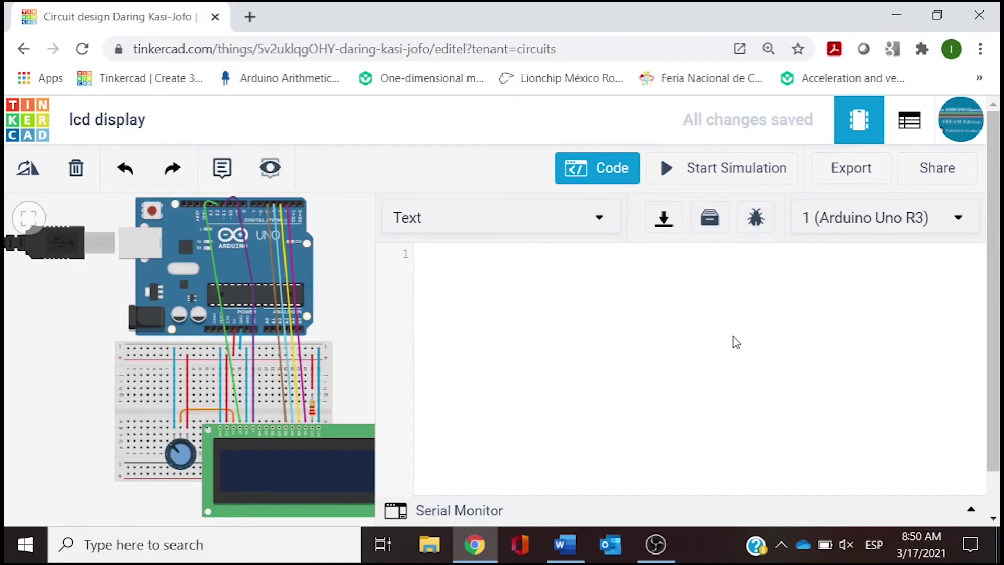
# - Write the library line #include<LiquidCrystal.h> at the start of the empty code
pyautogui.write('#include<Liqui')
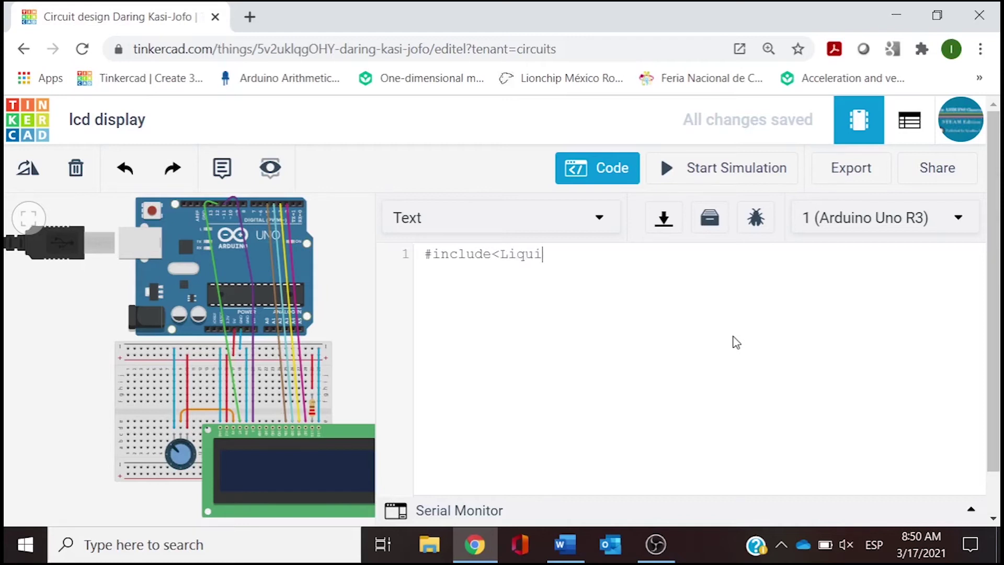
pyautogui.write('dCrystal>')
pyautogui.press('Left')
pyautogui.write('.h')
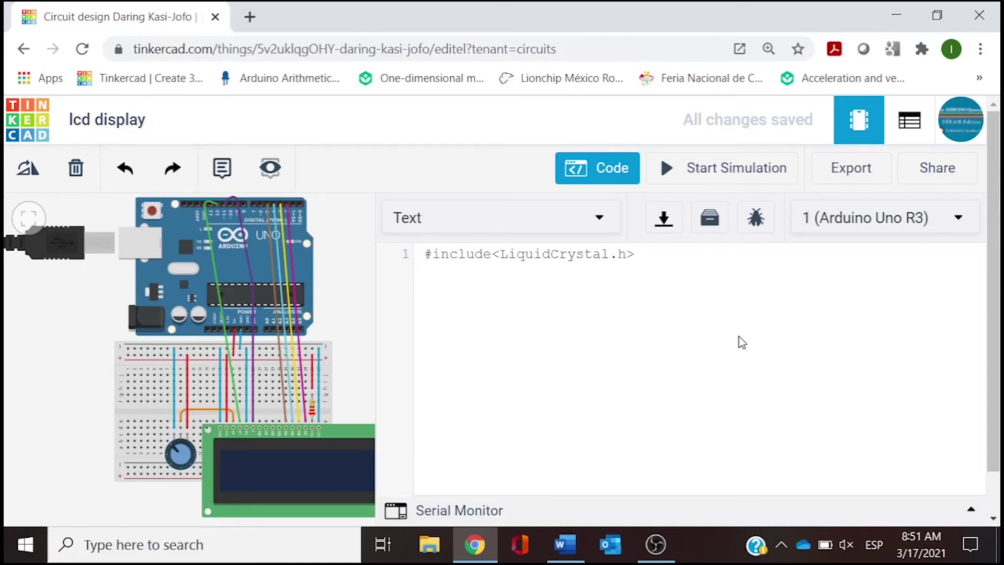
# - Add the line LiquidCrystal lcd(12,11,5,4,3,2); below the include to declare the display's pins
pyautogui.click(657, 252)
pyautogui.press('Return')
pyautogui.write('LiquidCrystal')
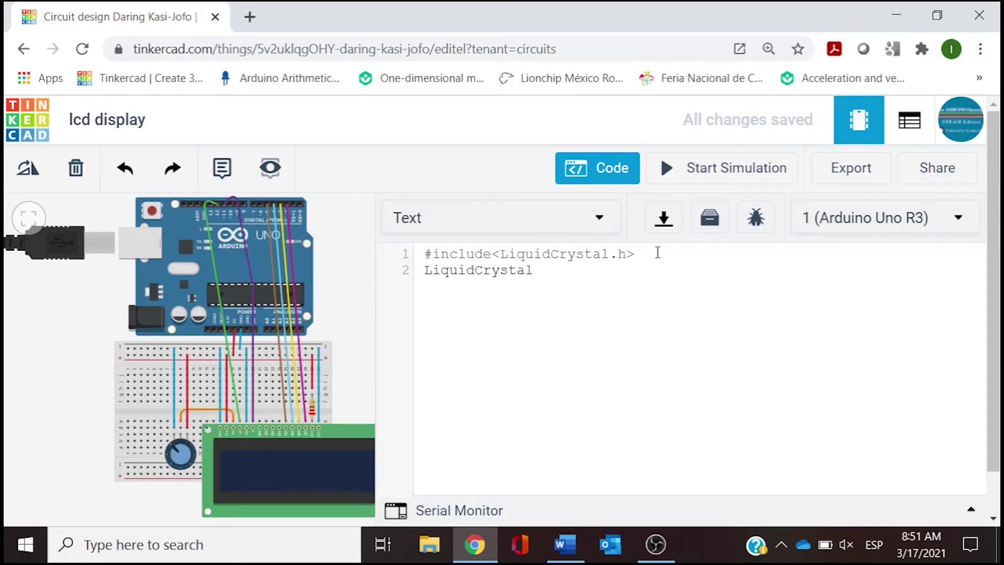
pyautogui.write('lcd(')
pyautogui.write('12,11,5,4,3,2);')
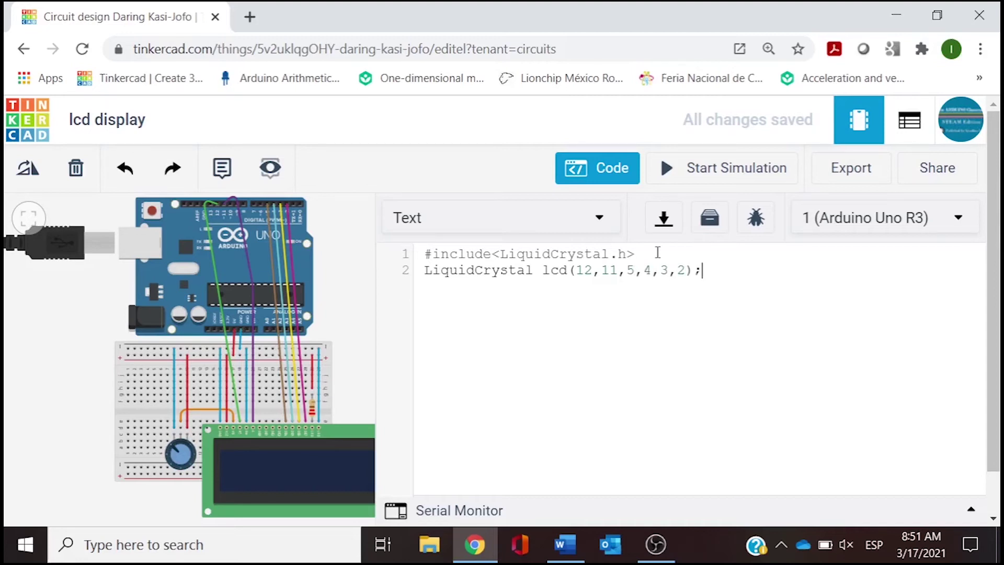
# - Write the void setup() function containing lcd.begin(16,2); and close it with a brace
pyautogui.press('Return')
pyautogui.write('void setup(')
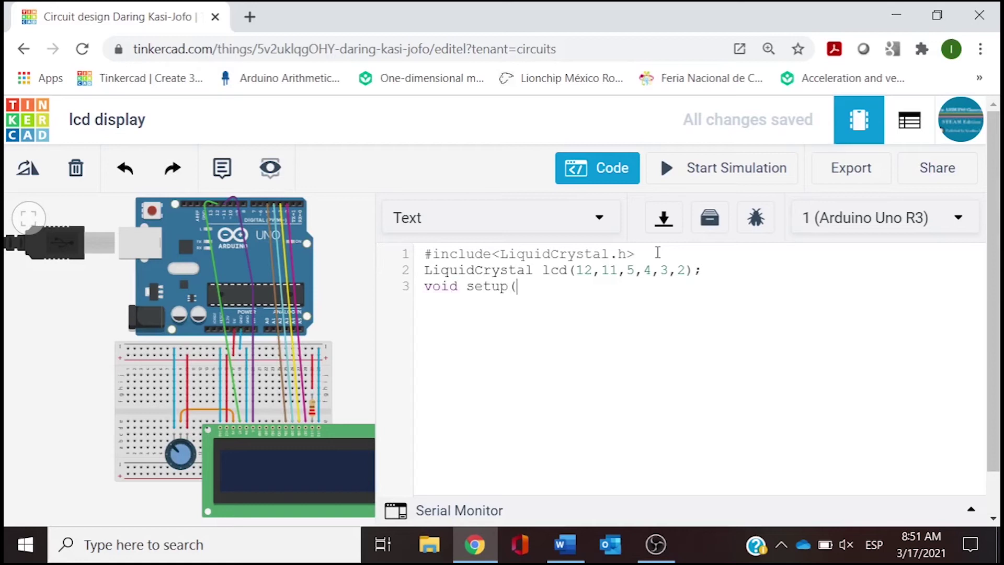
pyautogui.write('){')
pyautogui.press('Return')
pyautogui.write('lcd.begin(')
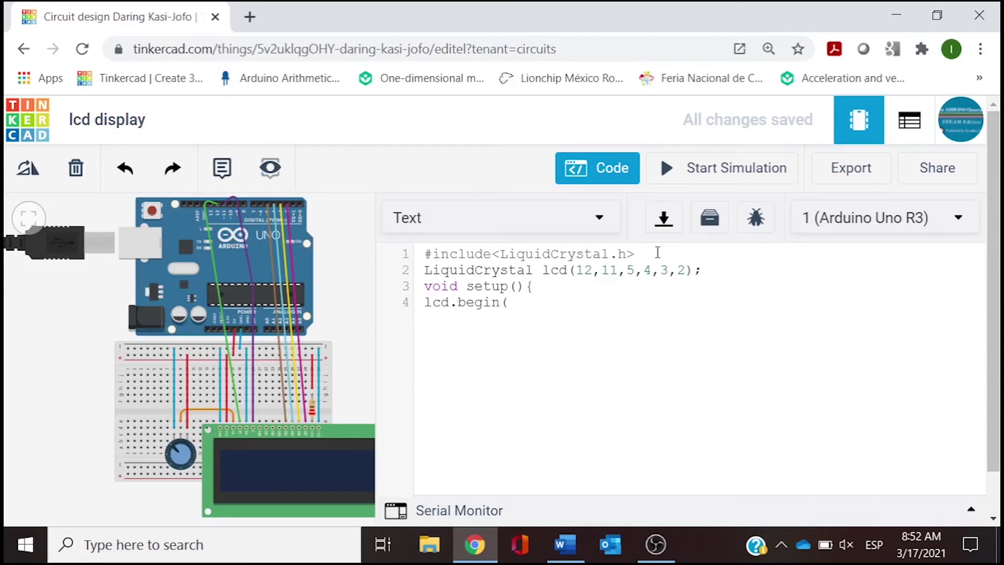
pyautogui.write('16,2);')
pyautogui.press('Return')
pyautogui.press('BackSpace')
pyautogui.press('BackSpace')
pyautogui.write('}')
# - Begin the void loop() function below setup with lcd.setCursor(0,0); as its first statement
pyautogui.press('Return')
pyautogui.write('void l')
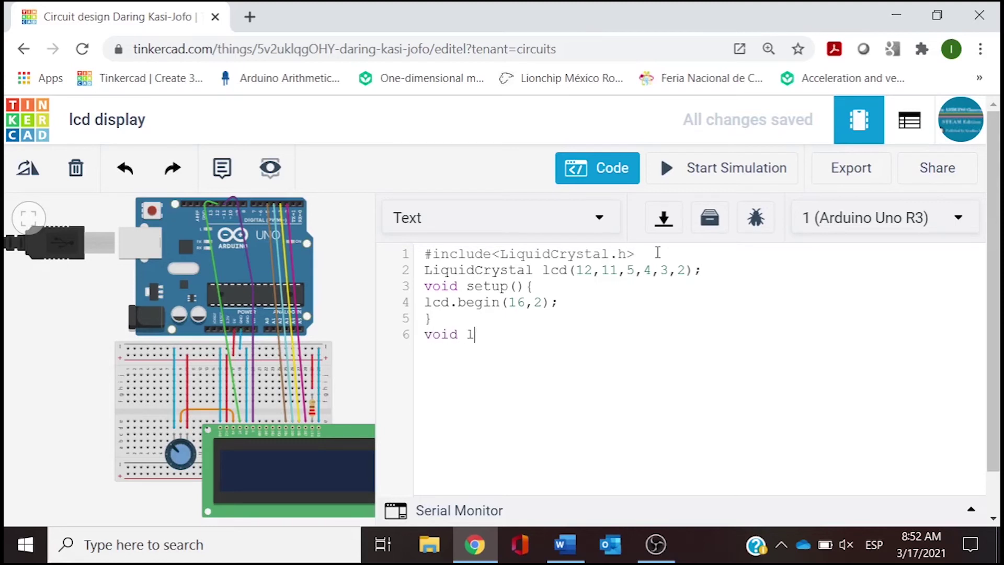
pyautogui.write('oop(){')
pyautogui.press('Return')
pyautogui.press('BackSpace')
pyautogui.write('lcd.setCurso')
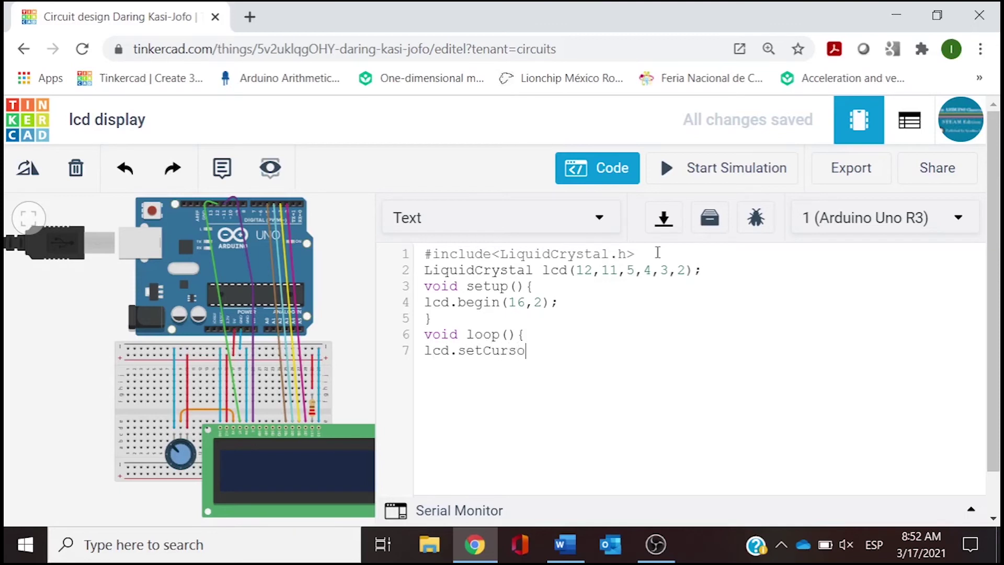
pyautogui.write('r(0,0);')
pyautogui.doubleClick(546, 350)
pyautogui.click(566, 350)
pyautogui.doubleClick(564, 349)
pyautogui.click(586, 352)
# - Add the statement lcd.print("Gearbox"); on a new unindented line after the cursor command
pyautogui.press('Return')
pyautogui.press('BackSpace')
pyautogui.press('BackSpace')
pyautogui.write('lcd.pr')
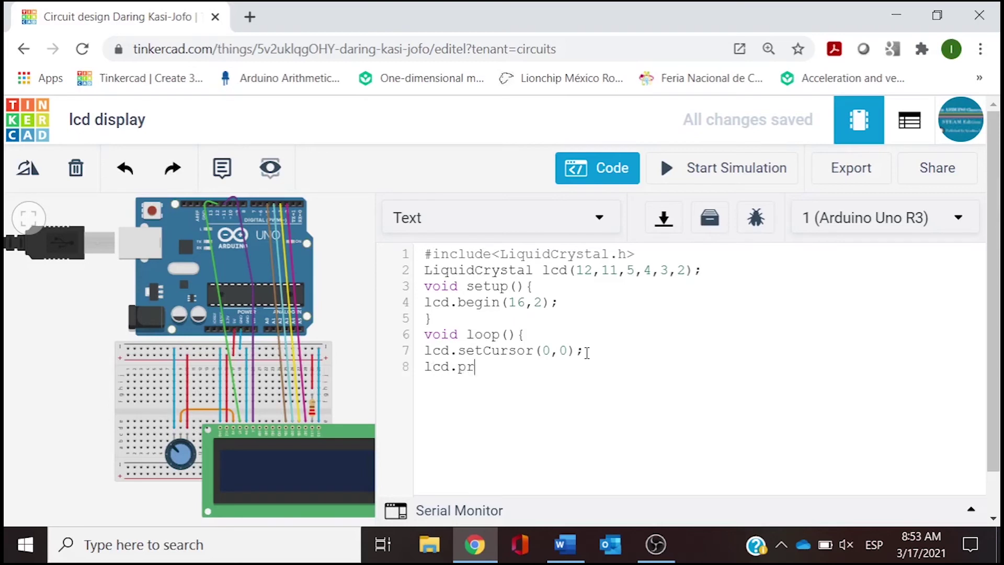
pyautogui.write('int("Gearbo')
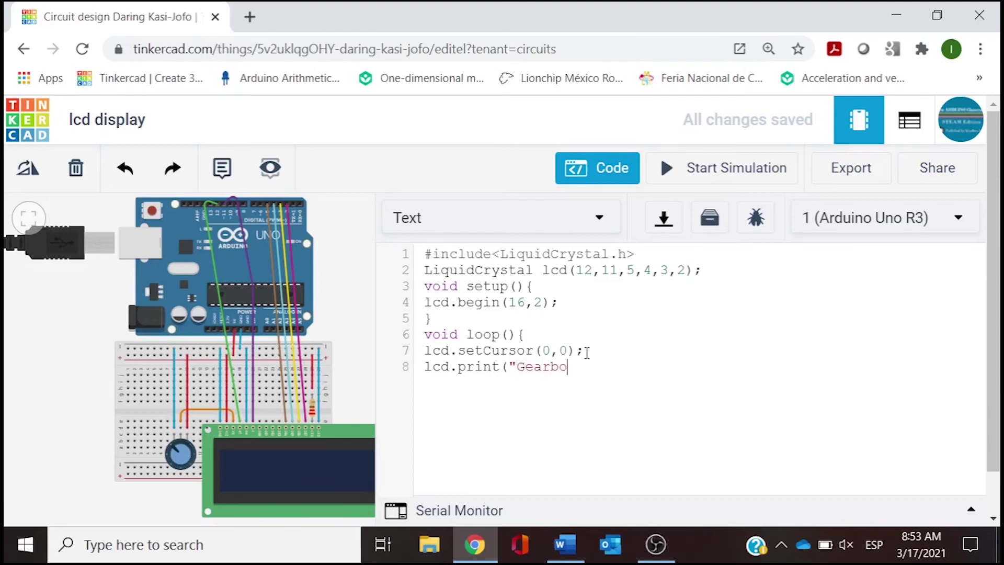
pyautogui.write('x");')
pyautogui.moveTo(585, 366); pyautogui.dragTo(507, 362)
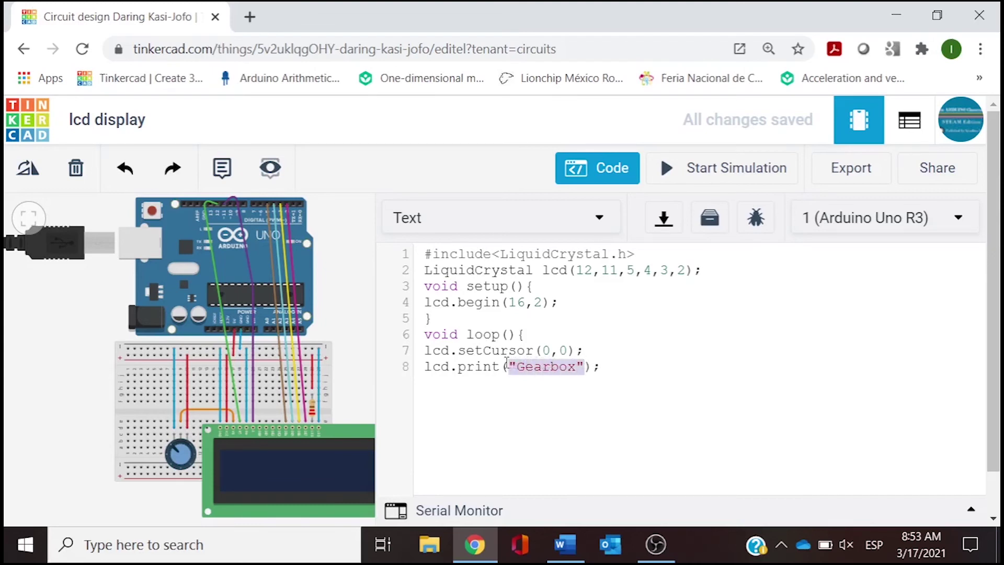
pyautogui.click(602, 367)
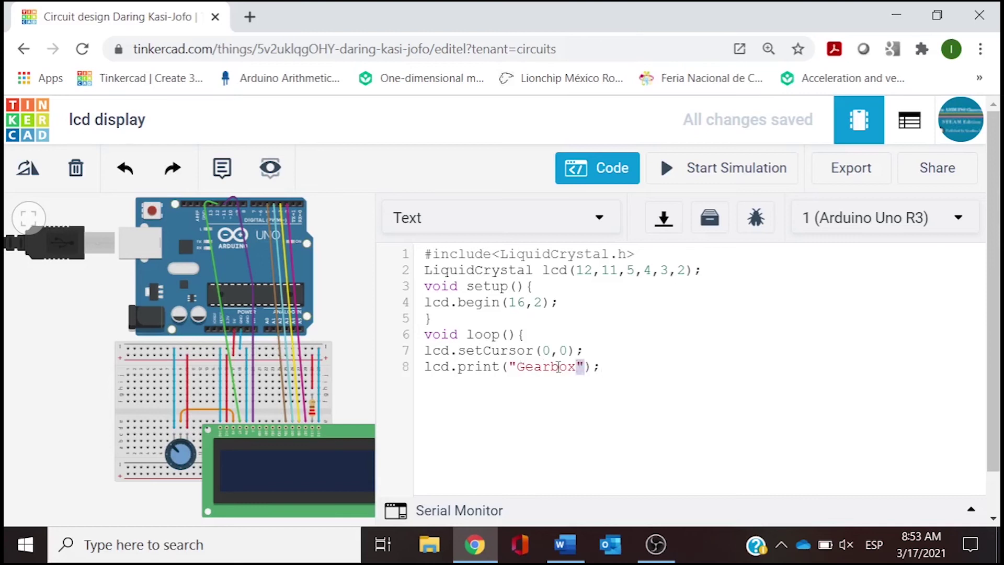
# - Add delay(300); on a new unindented line below the "Gearbox" print statement
pyautogui.click(609, 366)
pyautogui.press('Return')
pyautogui.press('BackSpace')
pyautogui.write('delay(')
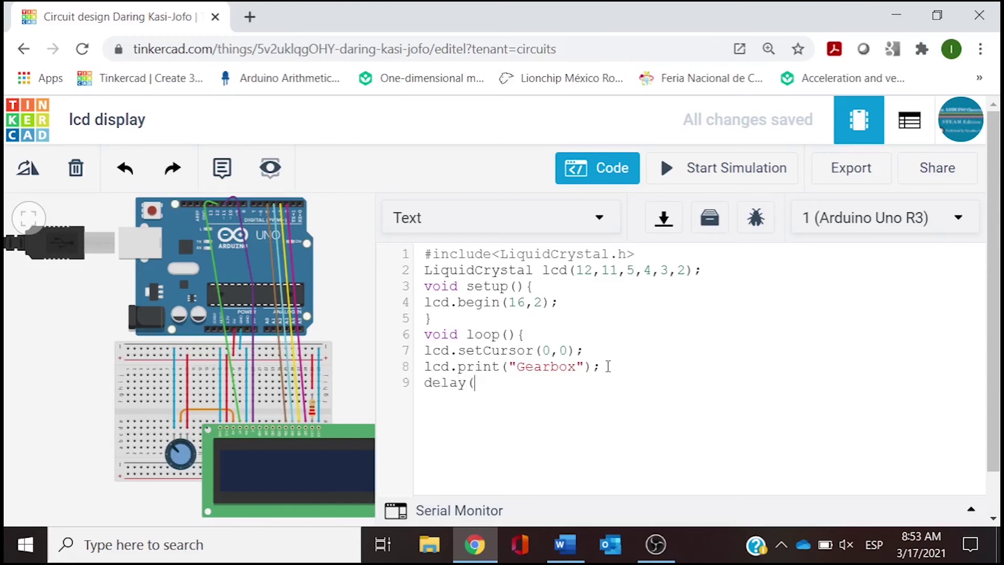
pyautogui.write('300);')
# - Add the statement lcd.scrollDisplayRight(); on a new unindented line after the delay
pyautogui.press('Return')
pyautogui.press('BackSpace')
pyautogui.press('BackSpace')
pyautogui.write('lcd')
pyautogui.write('scrol')
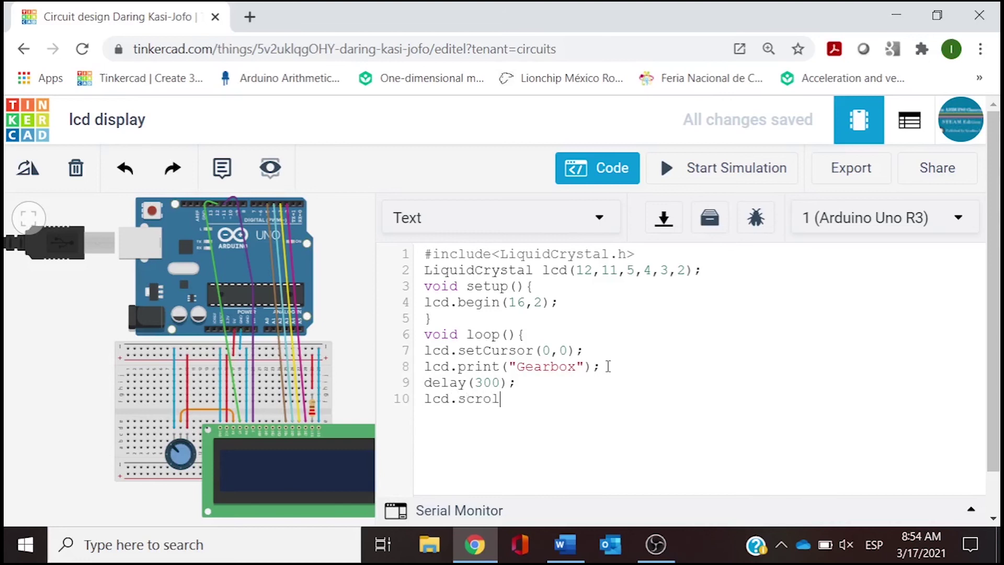
pyautogui.write('lDisplayRight')
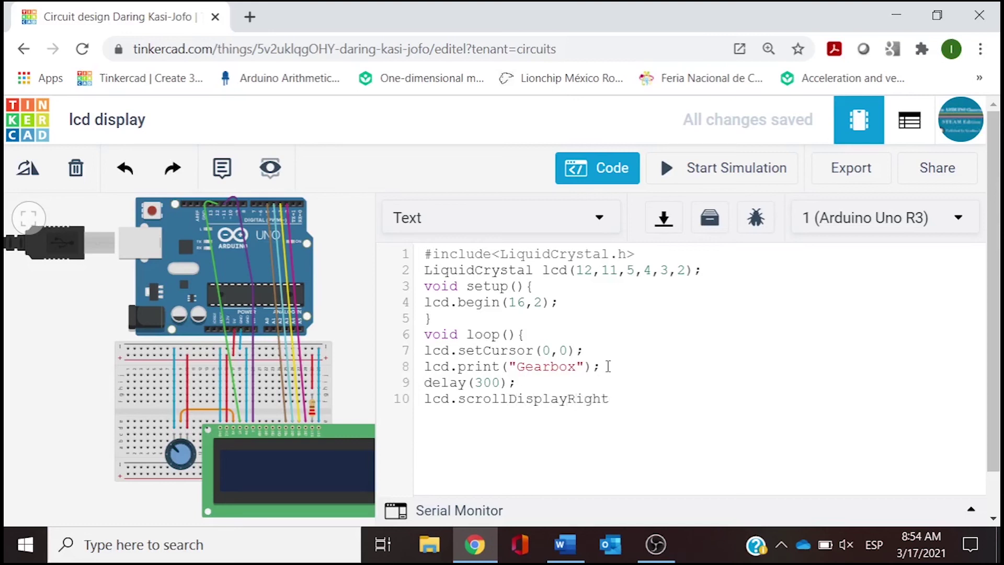
pyautogui.write('();')
# - Add lcd.setCursor(1,1); on a new unindented line below the scroll statement
pyautogui.press('Return')
pyautogui.press('BackSpace')
pyautogui.press('BackSpace')
pyautogui.write('lcd.setCurso')
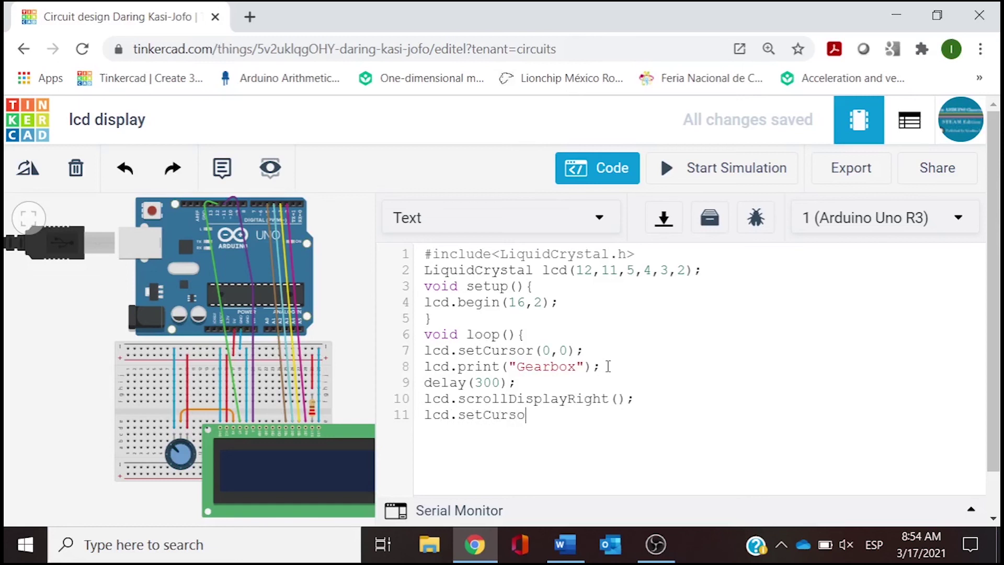
pyautogui.write('r(1,1);')
# - Add the statement lcd.print("Labs"); on the next line and remove its indentation
pyautogui.press('Return')
pyautogui.press('Tab')
pyautogui.write('lcd.prin')
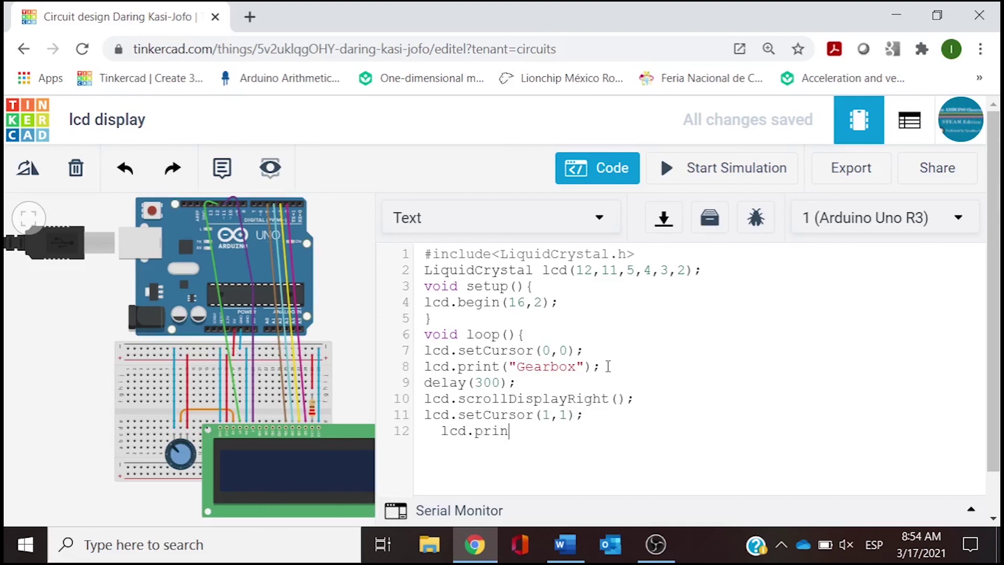
pyautogui.write('t("Labs");')
pyautogui.click(444, 434)
pyautogui.press('BackSpace')
pyautogui.press('BackSpace')
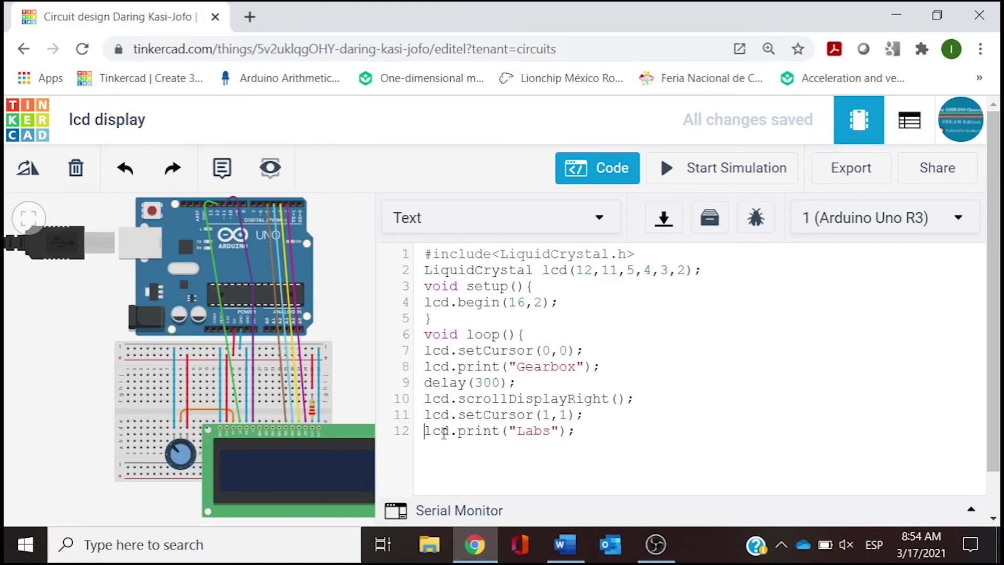
# - Add delay(300); after the "Labs" print statement and close the loop function with a brace
pyautogui.click(578, 430)
pyautogui.press('Return')
pyautogui.write('delay(3')
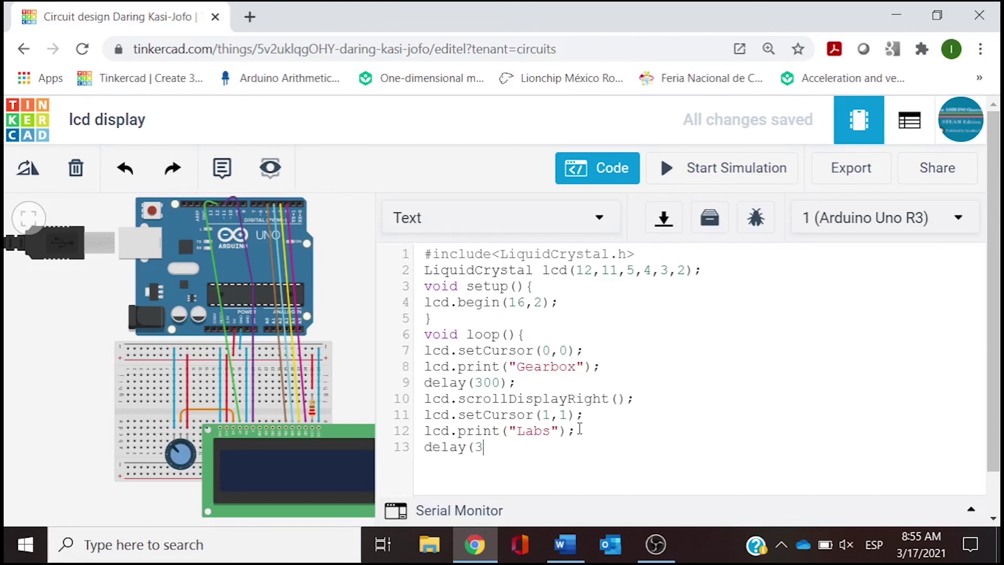
pyautogui.write('00);')
pyautogui.press('Return')
pyautogui.press('BackSpace')
pyautogui.press('BackSpace')
pyautogui.write('}')
# - Bring the whole LCD into view and start the simulation of the programmed circuit
pyautogui.moveTo(108, 376); pyautogui.dragTo(63, 375)
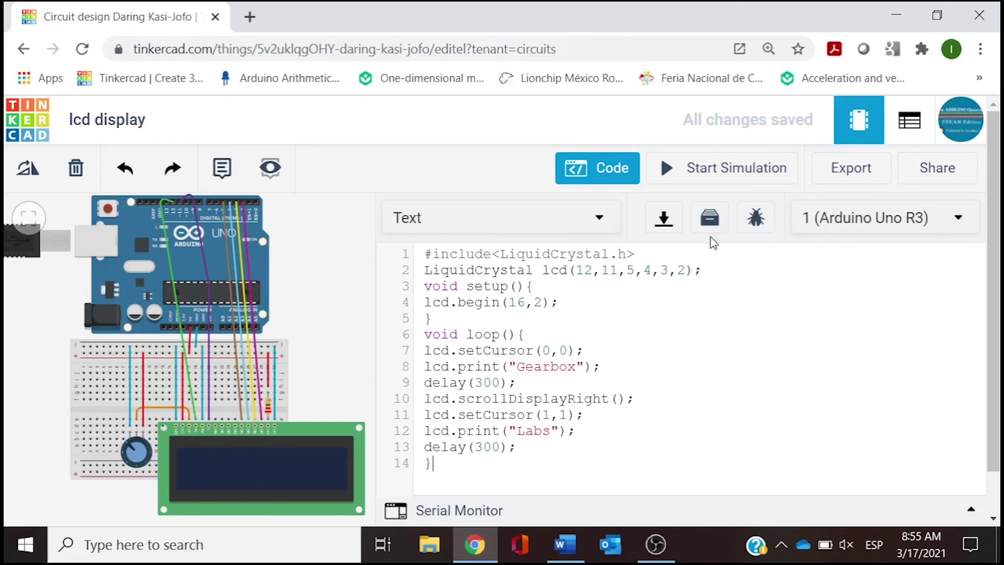
pyautogui.click(716, 177)
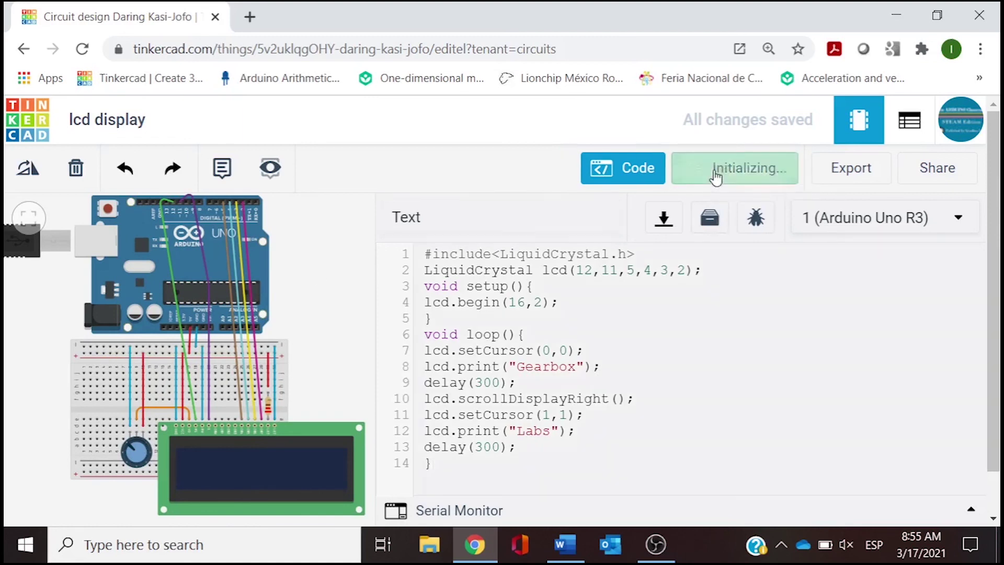